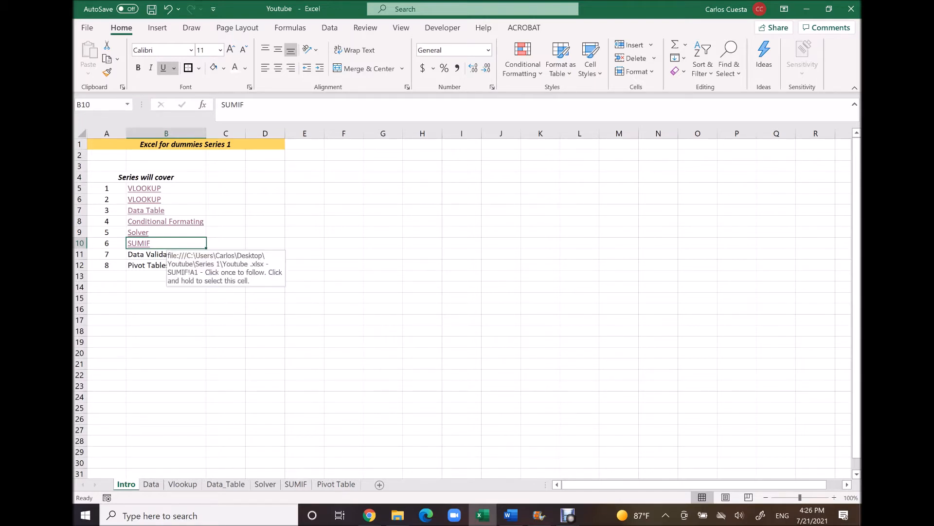
Open the SUMIF sheet from the intro list and clear the department expenditure amounts in C4:C8.
{"action": "left_click", "coordinate": [139, 243]}
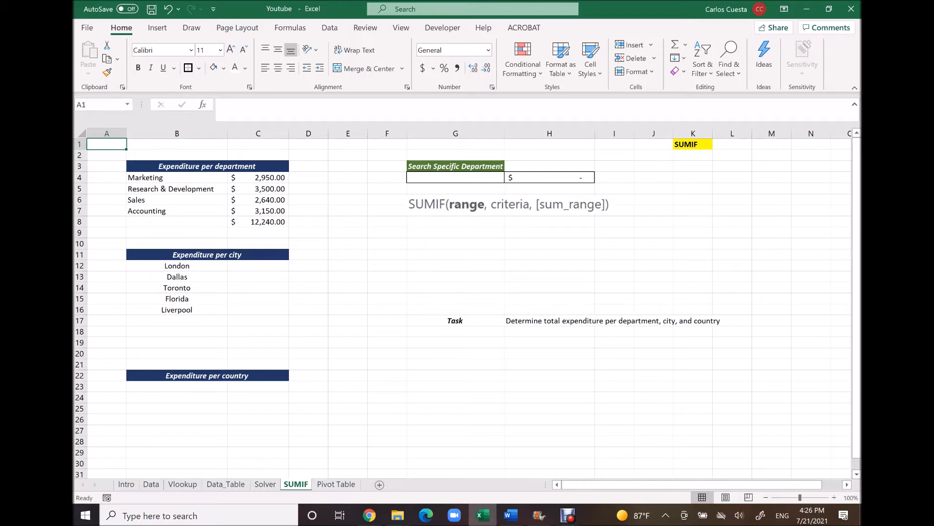
{"action": "left_click_drag", "start_coordinate": [258, 222], "coordinate": [258, 179]}
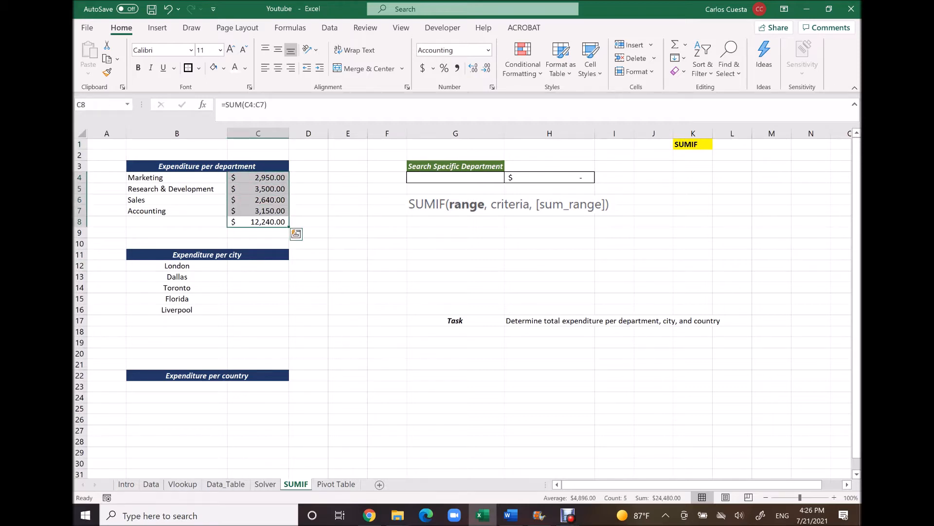
{"action": "key", "text": "Delete"}
{"action": "left_click", "coordinate": [387, 309]}
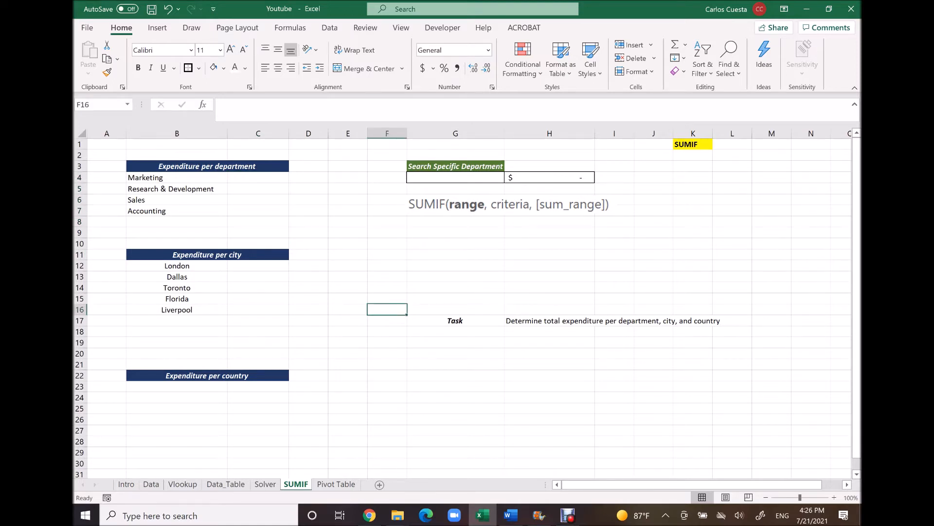
Review the source data on the Data sheet and the hourly rate and salary tables on the Vlookup sheet, and return to the SUMIF sheet.
{"action": "mouse_move", "coordinate": [713, 291]}
{"action": "left_mouse_down"}
{"action": "mouse_move", "coordinate": [390, 340]}
{"action": "mouse_move", "coordinate": [580, 290]}
{"action": "left_mouse_up"}
{"action": "left_click", "coordinate": [151, 484]}
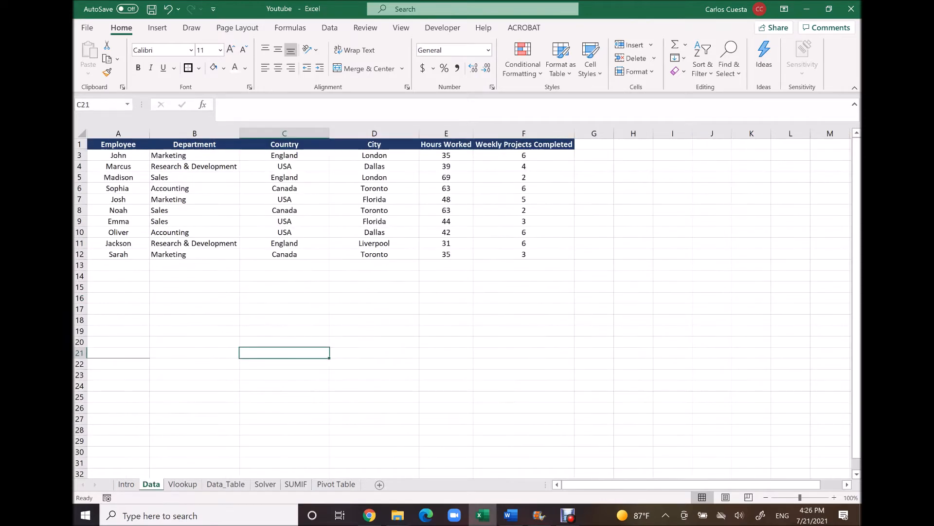
{"action": "left_click", "coordinate": [182, 484]}
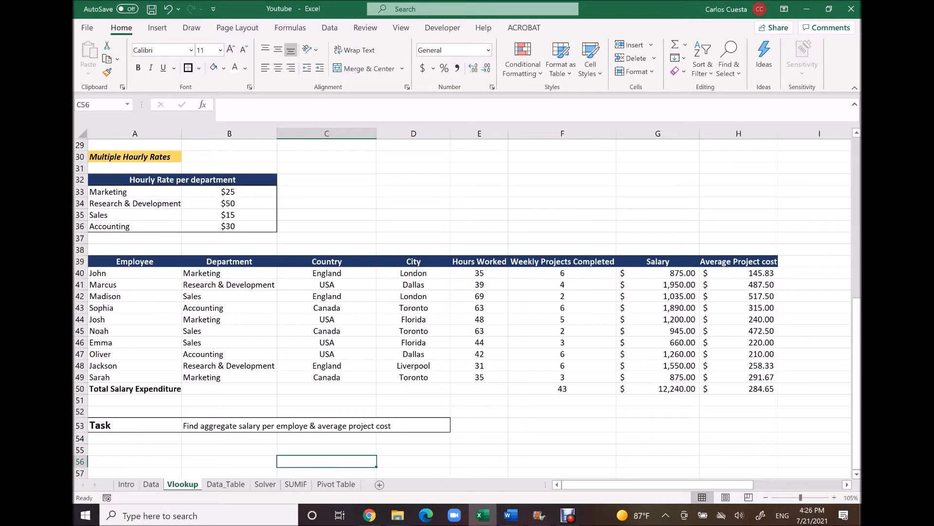
{"action": "scroll", "coordinate": [462, 302], "scroll_direction": "down", "scroll_amount": 2}
{"action": "scroll", "coordinate": [462, 302], "scroll_direction": "up", "scroll_amount": 5}
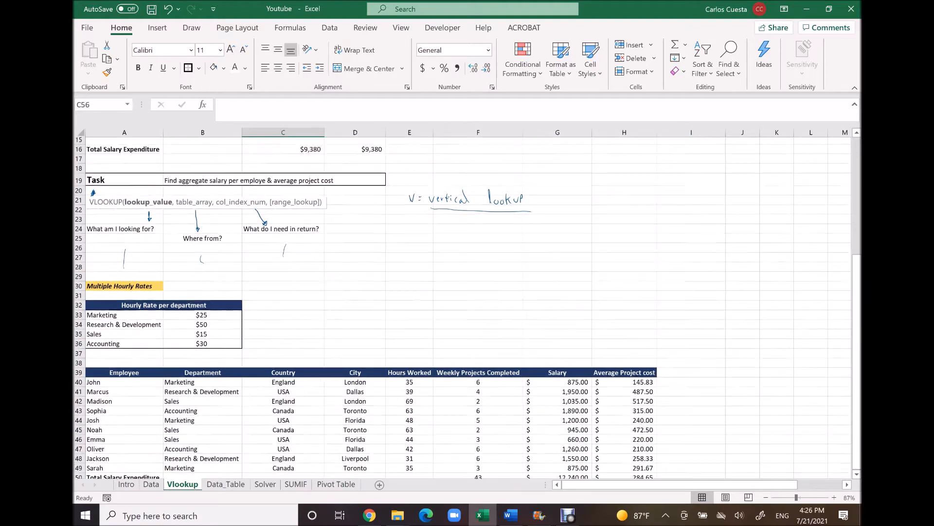
{"action": "scroll", "coordinate": [93, 289], "scroll_direction": "up", "scroll_amount": 1}
{"action": "scroll", "coordinate": [93, 289], "scroll_direction": "down", "scroll_amount": 9}
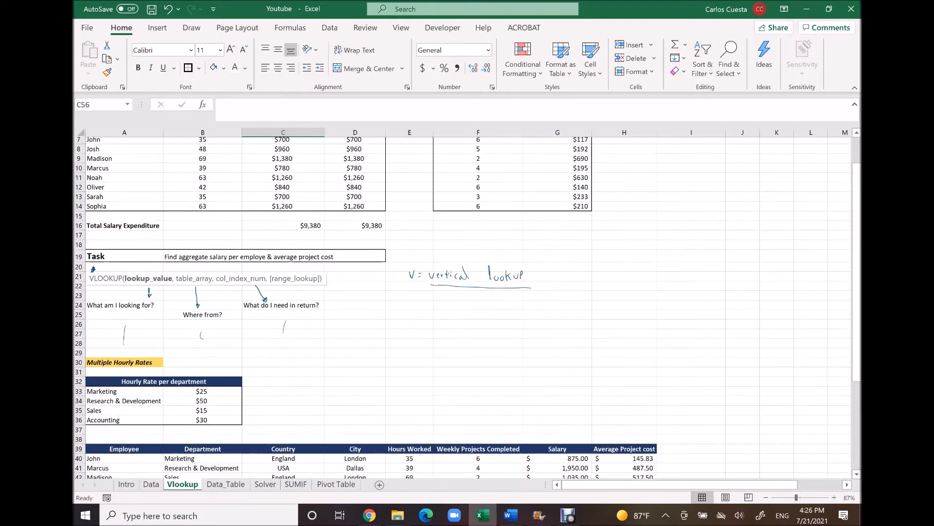
{"action": "scroll", "coordinate": [462, 302], "scroll_direction": "up", "scroll_amount": 1}
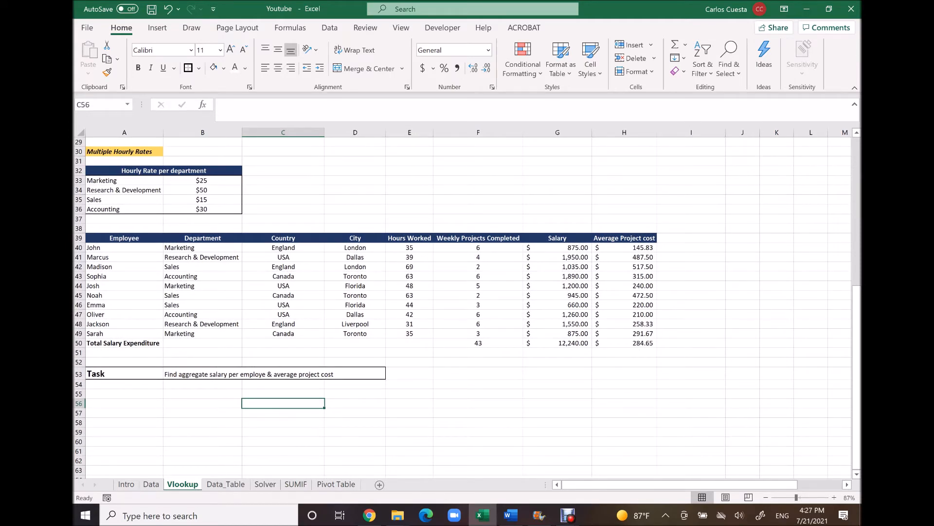
{"action": "mouse_move", "coordinate": [774, 199]}
{"action": "left_mouse_down"}
{"action": "mouse_move", "coordinate": [657, 267]}
{"action": "mouse_move", "coordinate": [698, 261]}
{"action": "left_mouse_up"}
{"action": "mouse_move", "coordinate": [254, 174]}
{"action": "left_mouse_down"}
{"action": "mouse_move", "coordinate": [262, 210]}
{"action": "mouse_move", "coordinate": [244, 221]}
{"action": "left_mouse_up"}
{"action": "key", "text": "ctrl+Page_Down"}
{"action": "key", "text": "ctrl+Page_Down"}
{"action": "key", "text": "ctrl+Page_Down"}
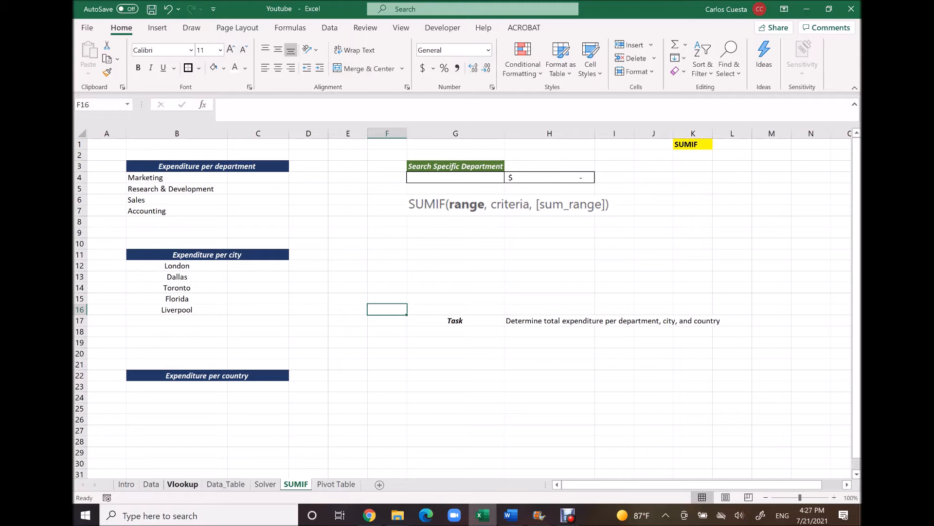
Circle the Marketing entries in the Department column of the Vlookup sheet's salary table with ink.
{"action": "left_click", "coordinate": [182, 484]}
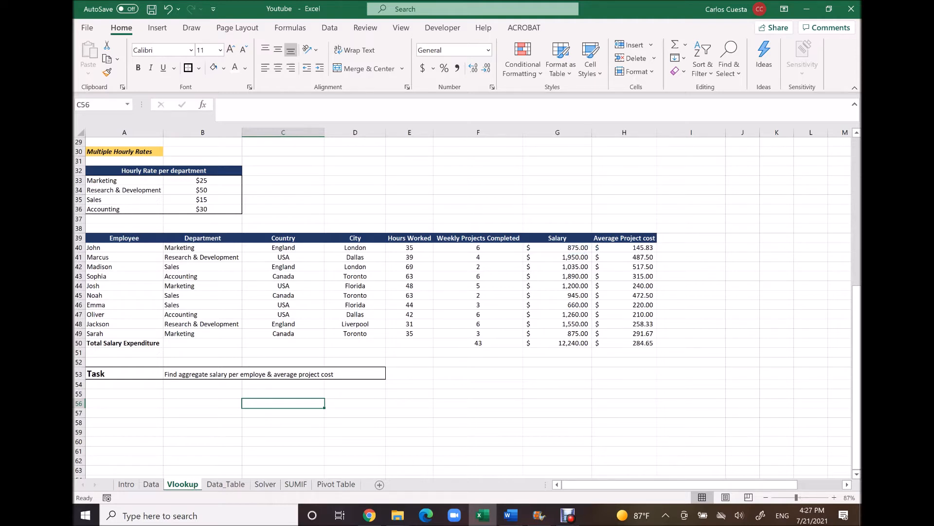
{"action": "mouse_move", "coordinate": [589, 252]}
{"action": "left_mouse_down"}
{"action": "mouse_move", "coordinate": [570, 265]}
{"action": "mouse_move", "coordinate": [577, 250]}
{"action": "left_mouse_up"}
{"action": "mouse_move", "coordinate": [169, 253]}
{"action": "left_mouse_down"}
{"action": "mouse_move", "coordinate": [190, 243]}
{"action": "mouse_move", "coordinate": [171, 251]}
{"action": "mouse_move", "coordinate": [161, 289]}
{"action": "mouse_move", "coordinate": [201, 286]}
{"action": "mouse_move", "coordinate": [165, 281]}
{"action": "left_mouse_up"}
{"action": "mouse_move", "coordinate": [164, 333]}
{"action": "left_mouse_down"}
{"action": "mouse_move", "coordinate": [205, 333]}
{"action": "mouse_move", "coordinate": [172, 330]}
{"action": "left_mouse_up"}
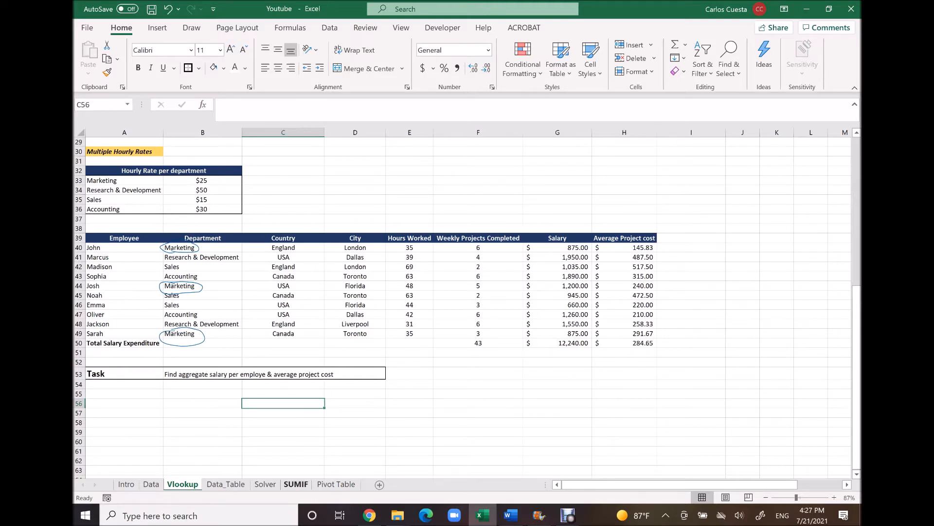
Total the Marketing salaries in C4 of the SUMIF sheet with =SUM(Vlookup!G40,Vlookup!G44,Vlookup!G49).
{"action": "left_click", "coordinate": [295, 484]}
{"action": "key", "text": "Up"}
{"action": "key", "text": "Up"}
{"action": "key", "text": "Up"}
{"action": "key", "text": "Up"}
{"action": "key", "text": "Up"}
{"action": "key", "text": "Up"}
{"action": "key", "text": "Up"}
{"action": "key", "text": "Up"}
{"action": "key", "text": "Up"}
{"action": "key", "text": "Up"}
{"action": "key", "text": "Up"}
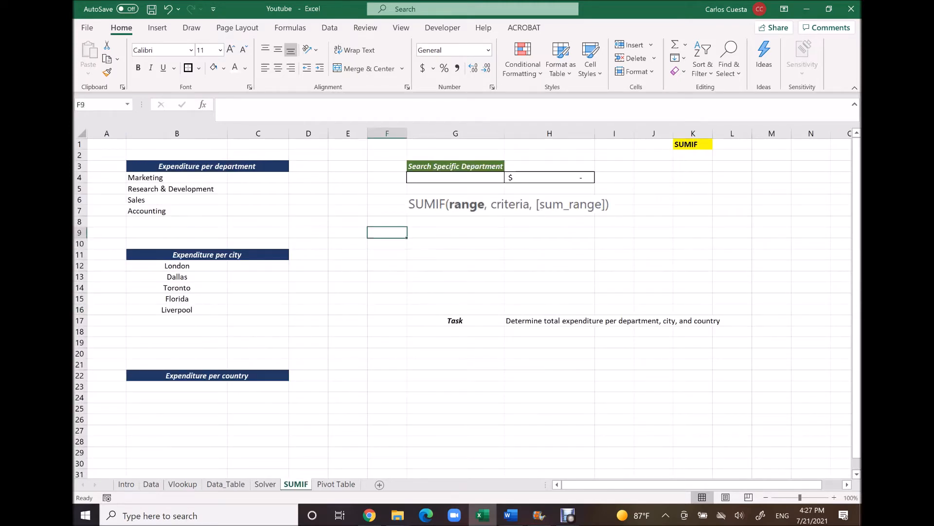
{"action": "key", "text": "Left"}
{"action": "key", "text": "Left"}
{"action": "key", "text": "Left"}
{"action": "key", "text": "Up"}
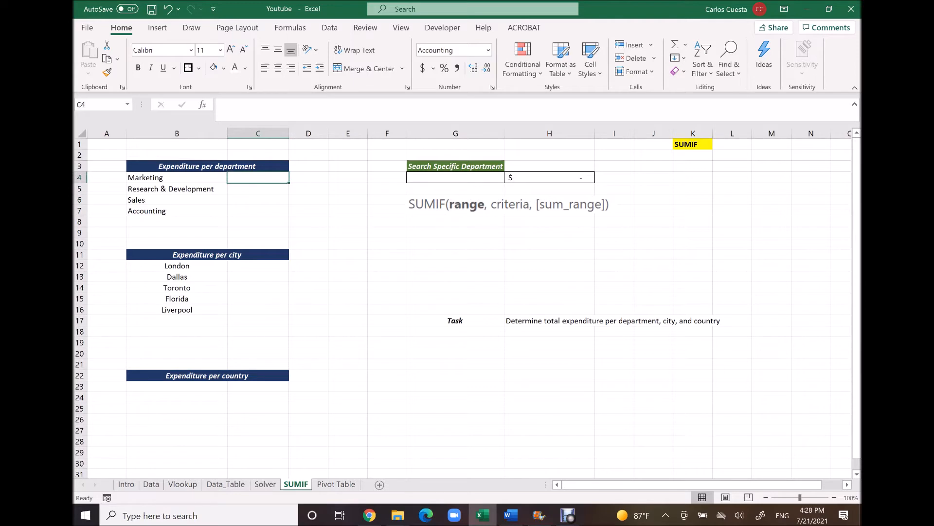
{"action": "type", "text": "=sum"}
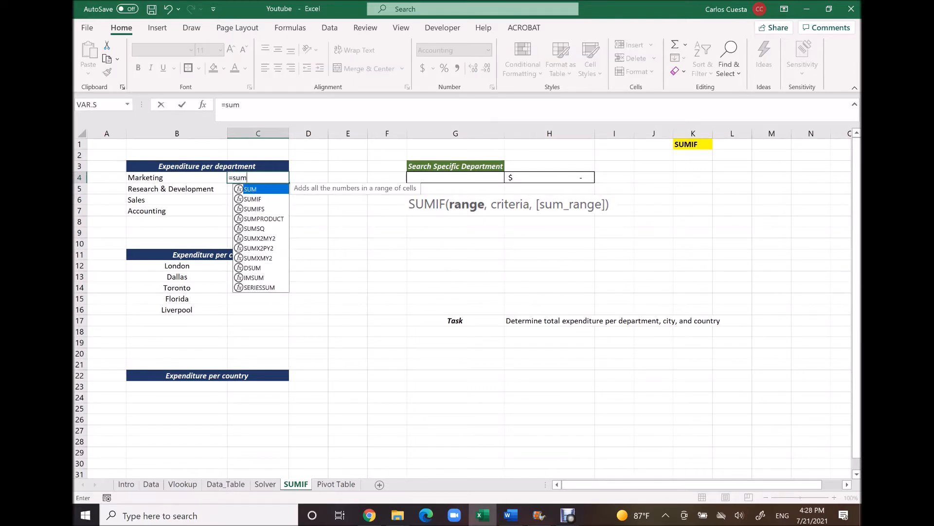
{"action": "type", "text": "("}
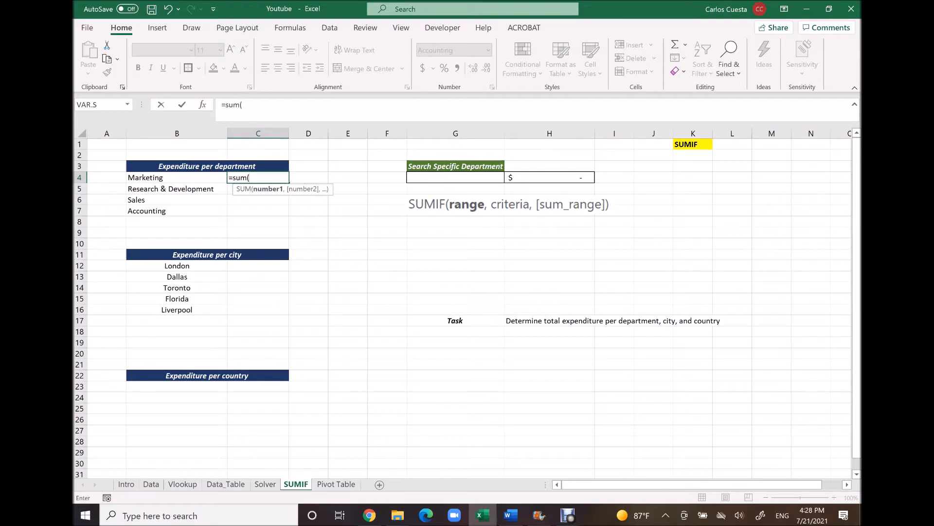
{"action": "left_click", "coordinate": [182, 484]}
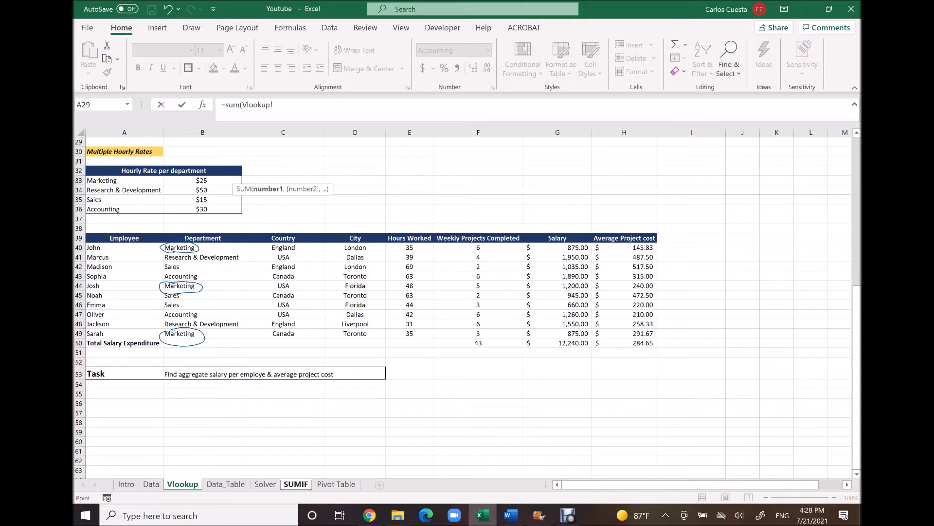
{"action": "left_click", "coordinate": [558, 248]}
{"action": "type", "text": ","}
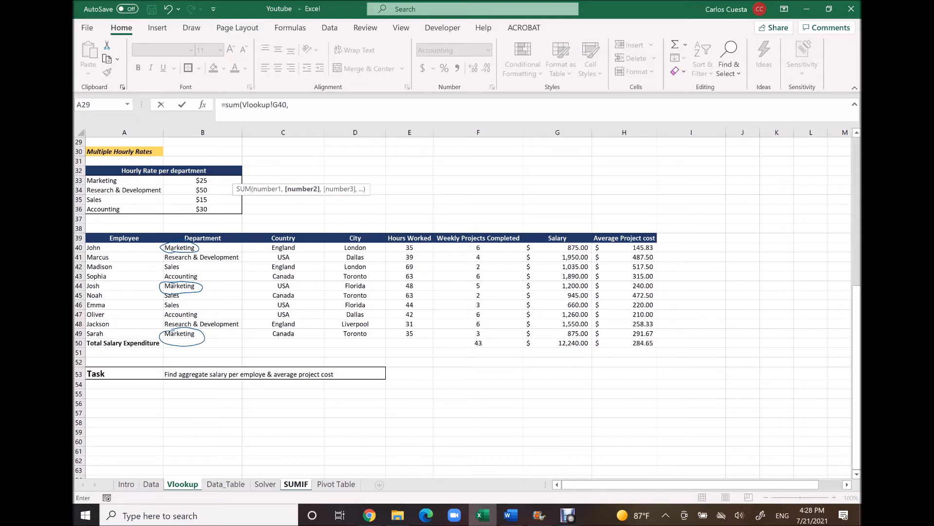
{"action": "left_click", "coordinate": [557, 286]}
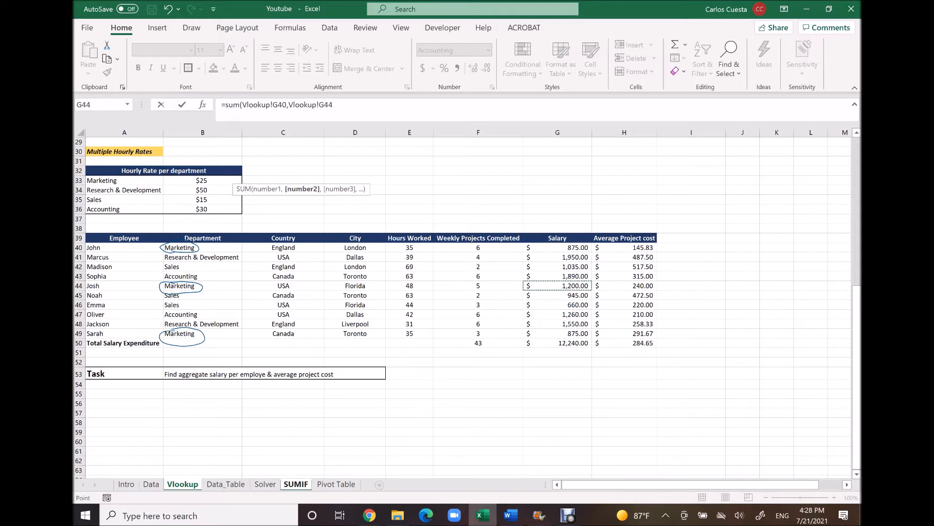
{"action": "type", "text": ","}
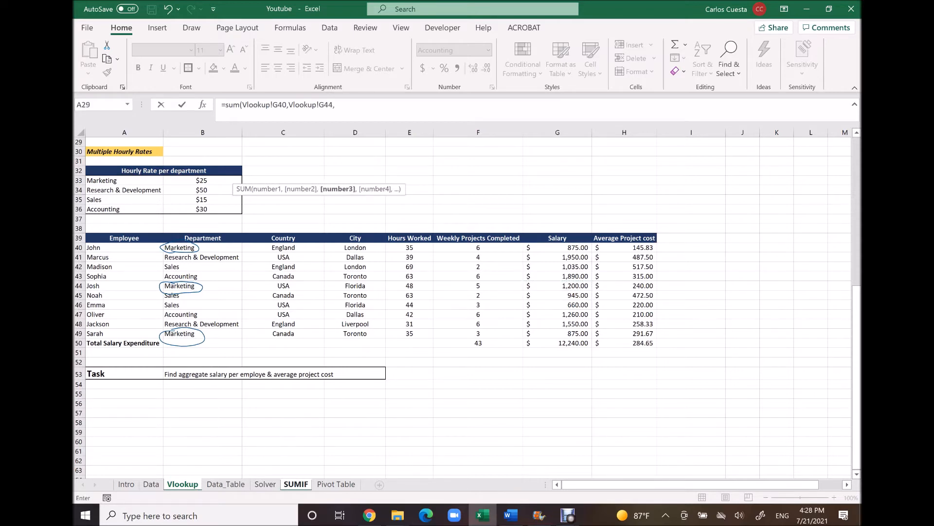
{"action": "left_click", "coordinate": [558, 333]}
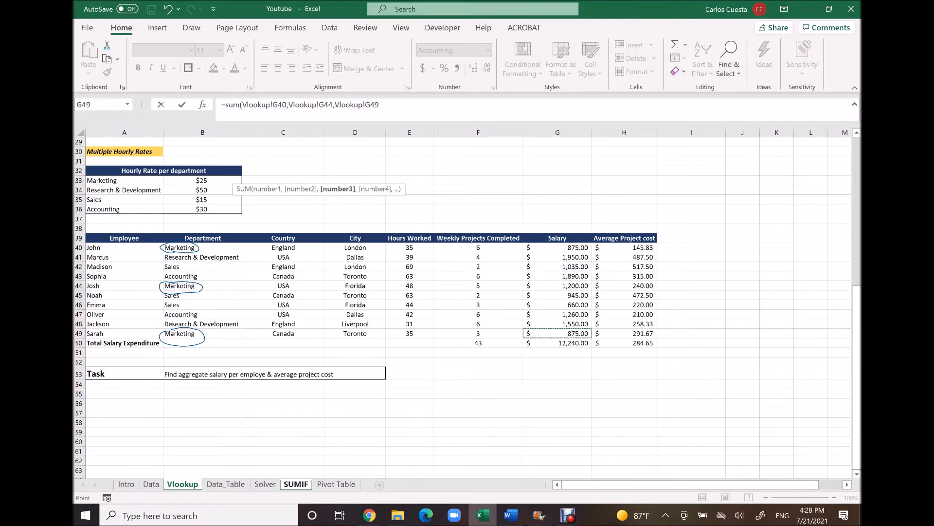
{"action": "key", "text": "Return"}
{"action": "left_click", "coordinate": [258, 177]}
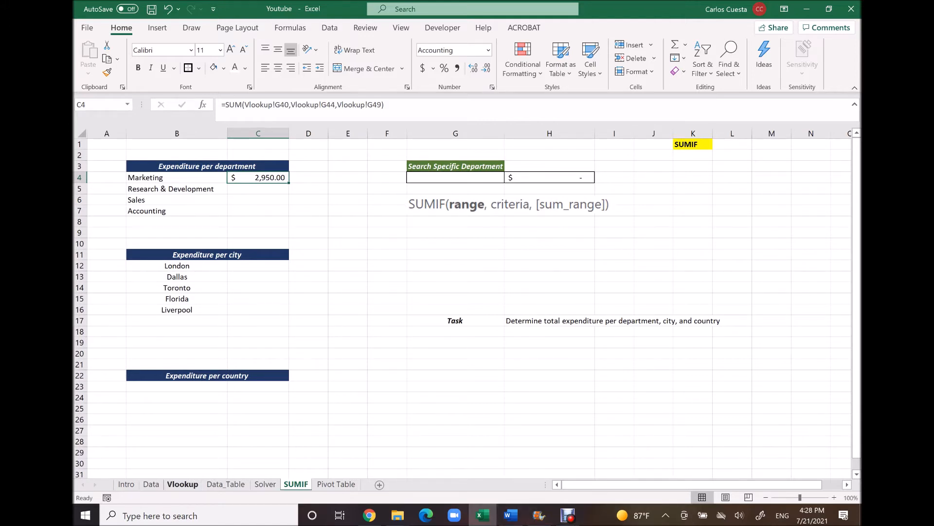
Mark the Salary column on the Vlookup sheet with ink, and undo all ink marks on its salary table.
{"action": "left_click", "coordinate": [182, 483]}
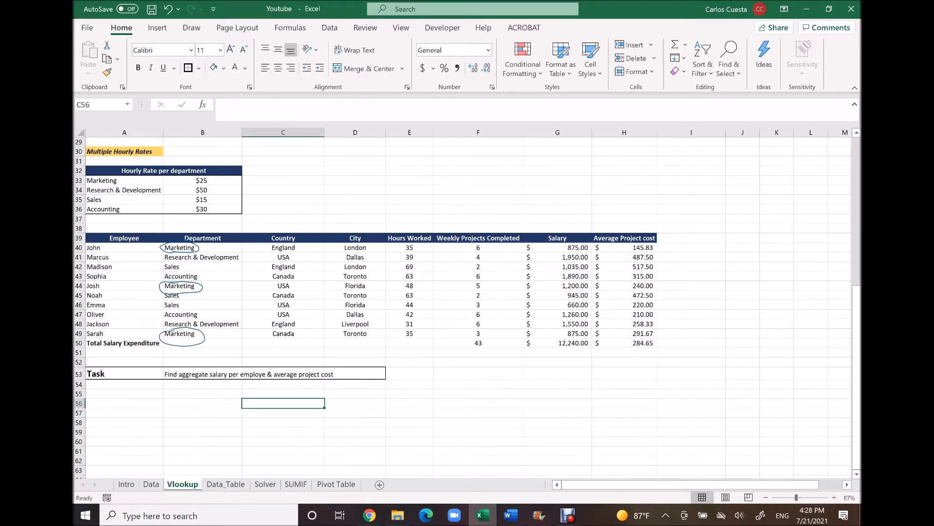
{"action": "mouse_move", "coordinate": [586, 283]}
{"action": "left_mouse_down"}
{"action": "mouse_move", "coordinate": [545, 304]}
{"action": "mouse_move", "coordinate": [566, 306]}
{"action": "left_mouse_up"}
{"action": "key", "text": "ctrl+z"}
{"action": "key", "text": "ctrl+z"}
{"action": "key", "text": "ctrl+z"}
{"action": "key", "text": "ctrl+z"}
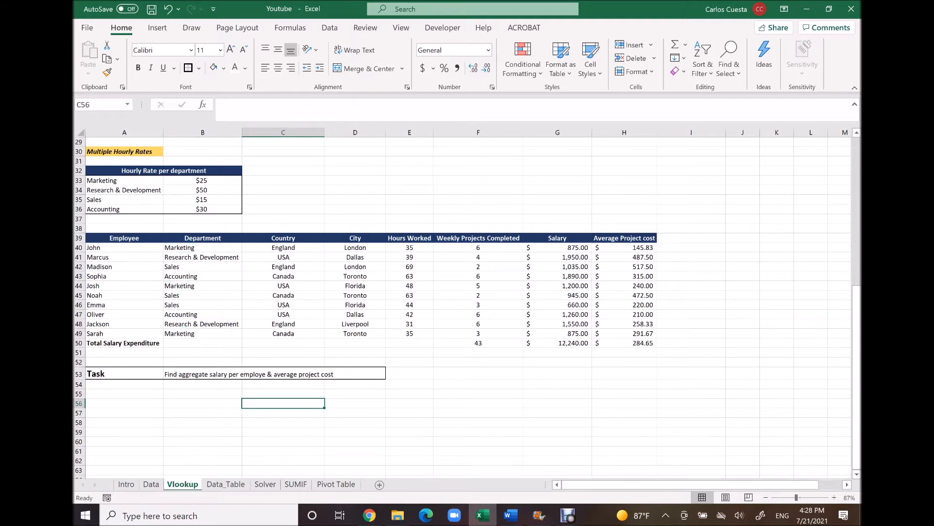
Clear the Marketing SUM formula from C4 on the SUMIF sheet.
{"action": "left_click", "coordinate": [296, 484]}
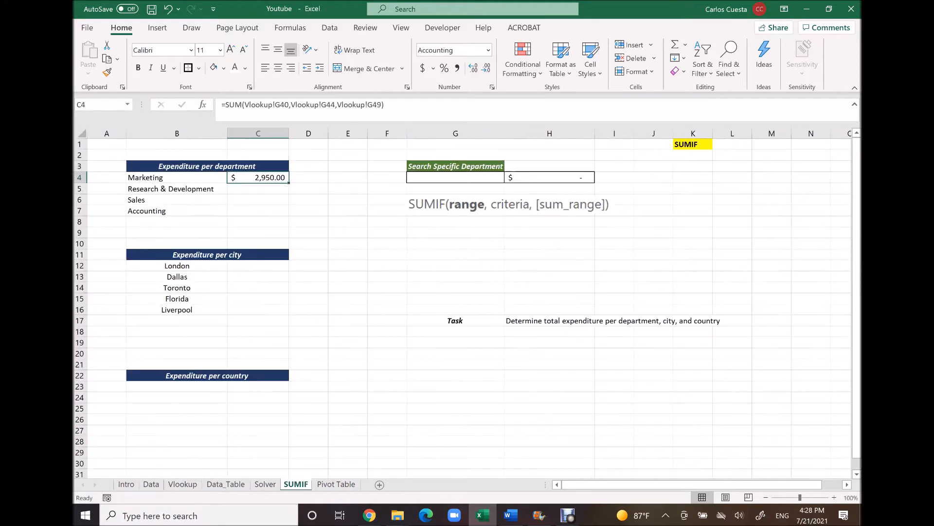
{"action": "key", "text": "Right"}
{"action": "key", "text": "Left"}
{"action": "key", "text": "Delete"}
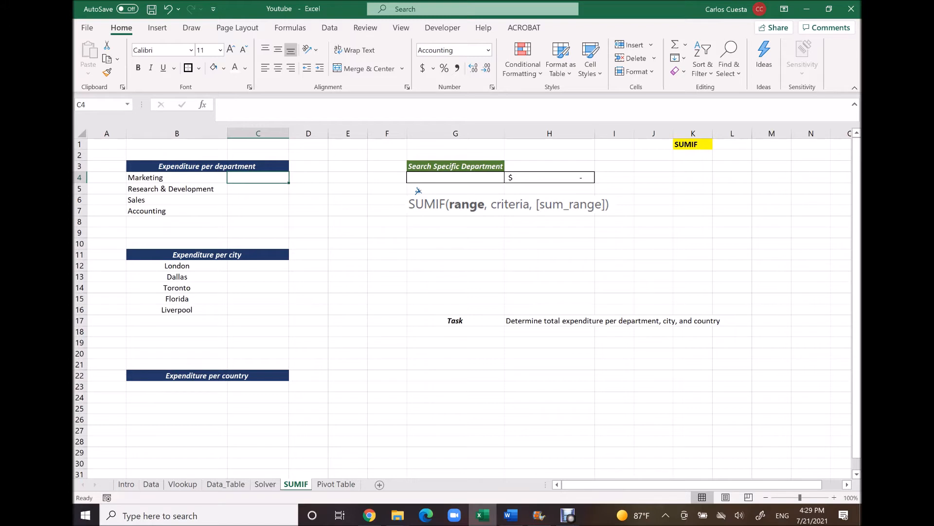
Begin a SUMIF formula for Marketing in C4.
{"action": "type", "text": "=sumif"}
{"action": "key", "text": "Tab"}
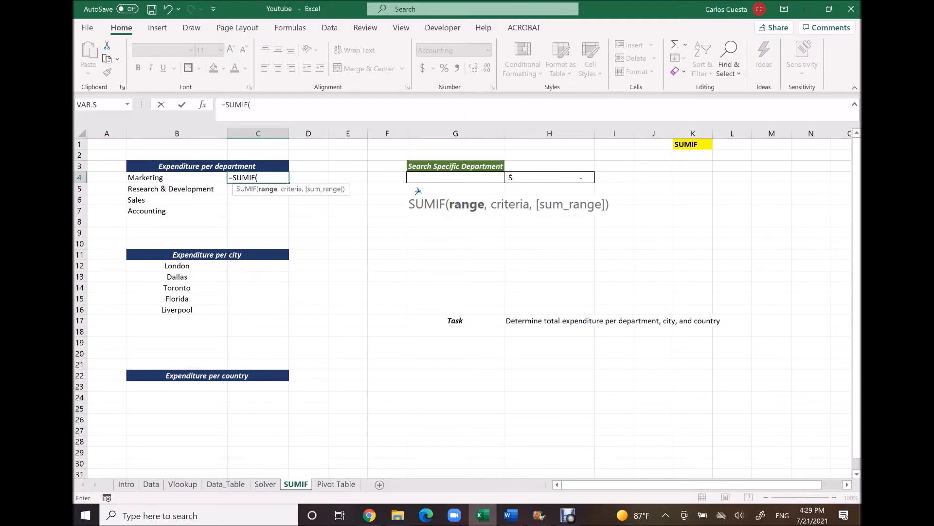
Draw an ink arrow below the range argument of the SUMIF syntax and label it "Where from?" in G10.
{"action": "left_click_drag", "start_coordinate": [462, 218], "coordinate": [461, 229]}
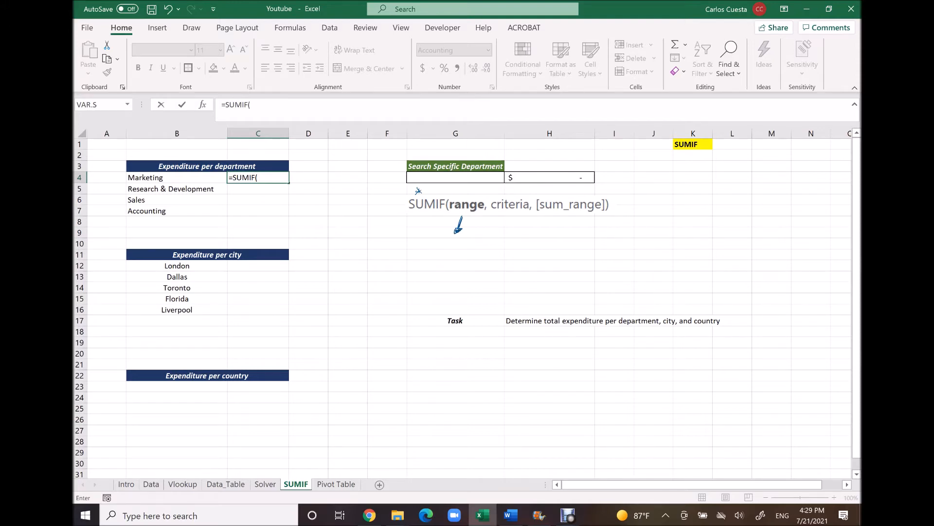
{"action": "left_click", "coordinate": [455, 243]}
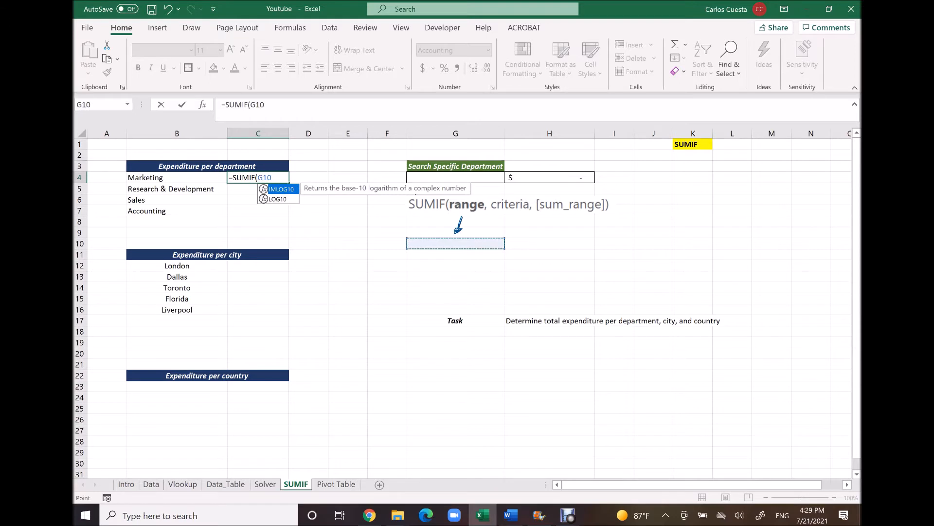
{"action": "key", "text": "Escape"}
{"action": "key", "text": "Down"}
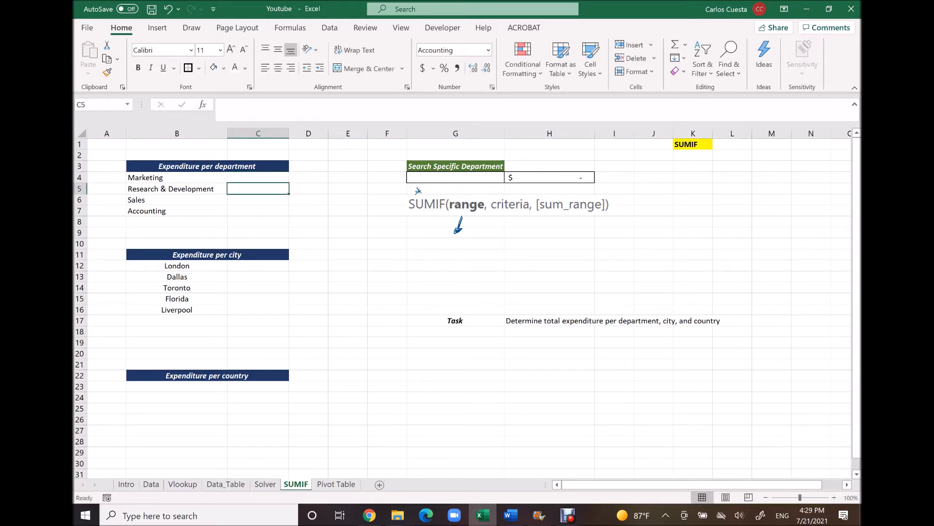
{"action": "key", "text": "Right"}
{"action": "key", "text": "Down"}
{"action": "key", "text": "Down"}
{"action": "key", "text": "Down"}
{"action": "key", "text": "Down"}
{"action": "key", "text": "Down"}
{"action": "key", "text": "Down"}
{"action": "key", "text": "Right"}
{"action": "key", "text": "Right"}
{"action": "key", "text": "Right"}
{"action": "key", "text": "Up"}
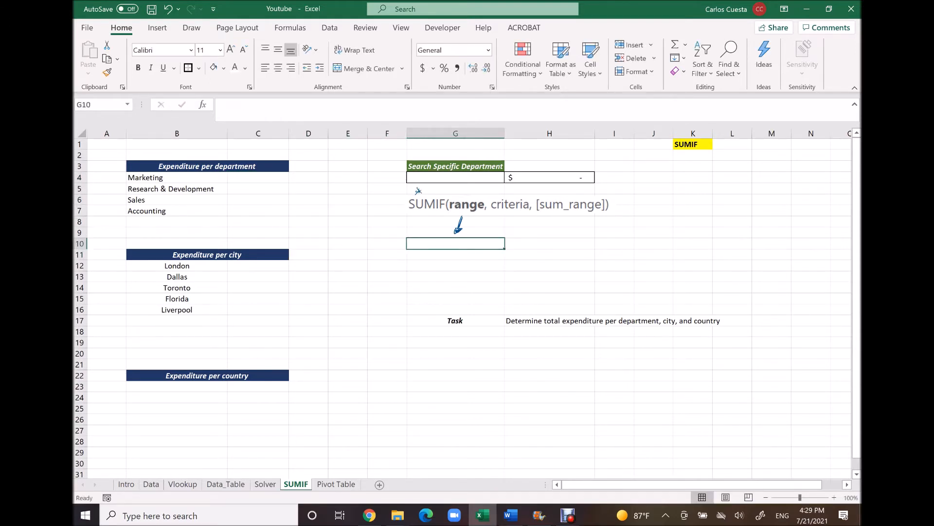
{"action": "type", "text": "Wh"}
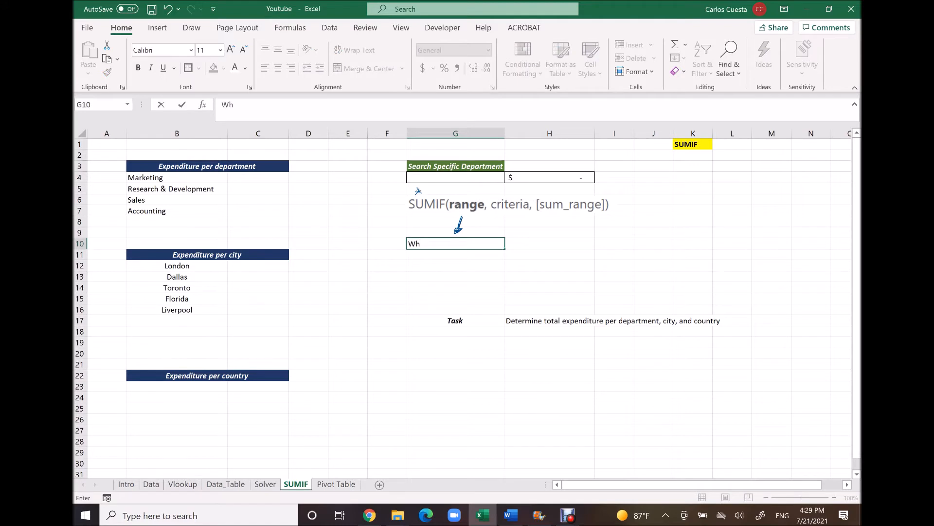
{"action": "type", "text": "ere from?"}
{"action": "key", "text": "Tab"}
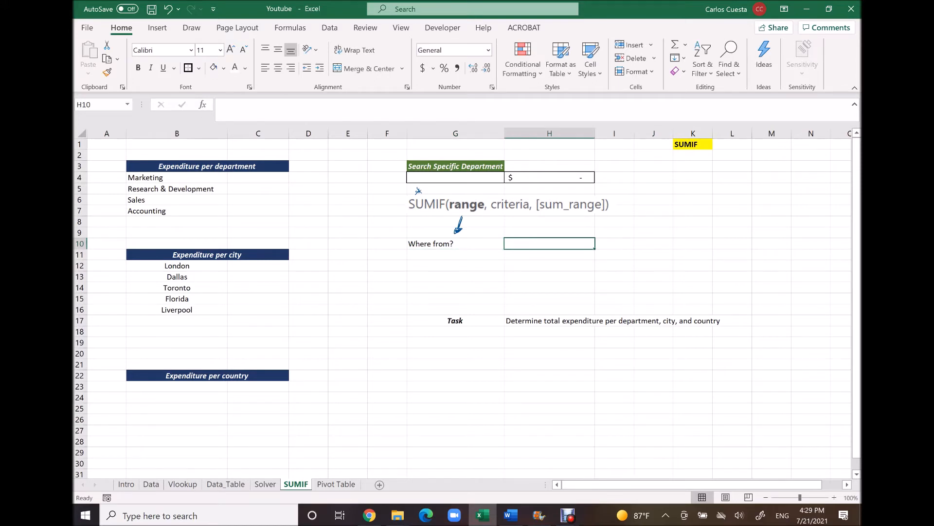
Draw an ink arrow below the criteria argument of the SUMIF syntax and label it "What am I looking for?" in H10.
{"action": "left_click_drag", "start_coordinate": [511, 215], "coordinate": [515, 221]}
{"action": "type", "text": "What"}
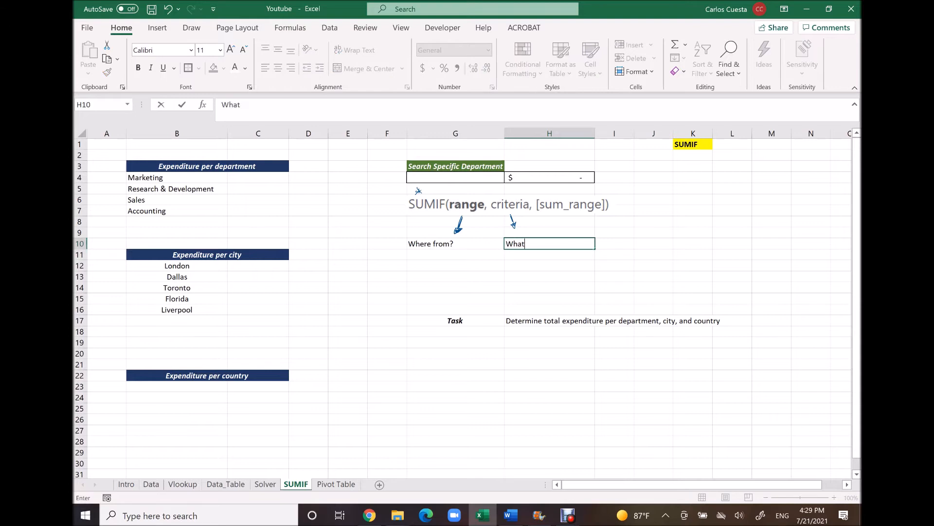
{"action": "type", "text": "?"}
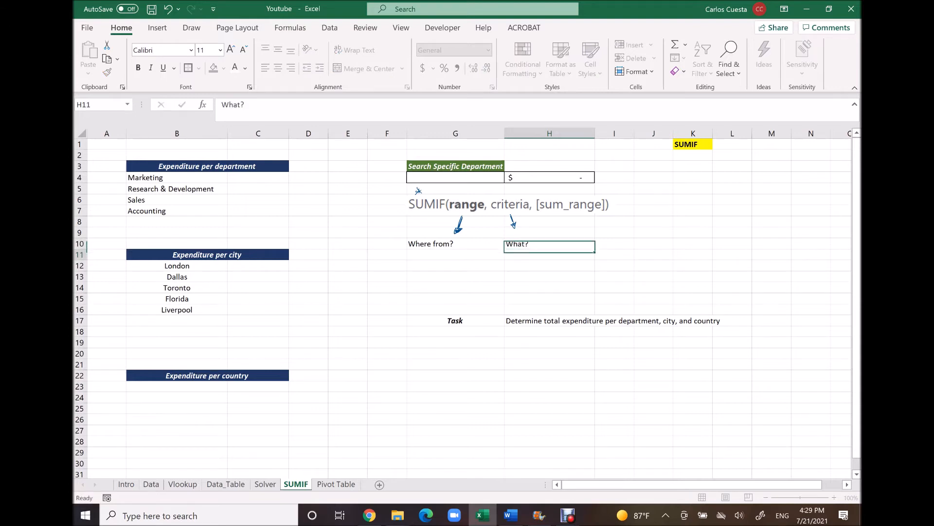
{"action": "key", "text": "Return"}
{"action": "key", "text": "Up"}
{"action": "type", "text": "What"}
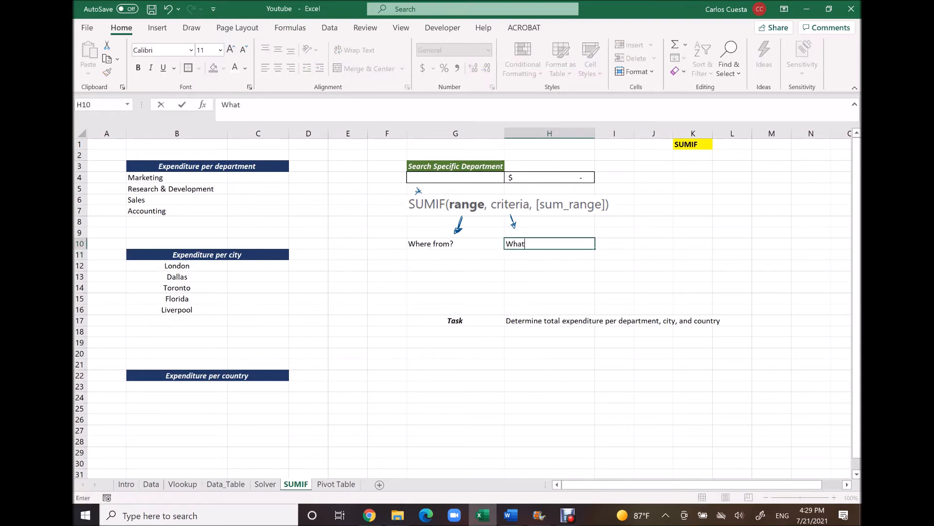
{"action": "type", "text": " am I looking for?"}
{"action": "key", "text": "Return"}
{"action": "key", "text": "Down"}
{"action": "key", "text": "Down"}
{"action": "key", "text": "Down"}
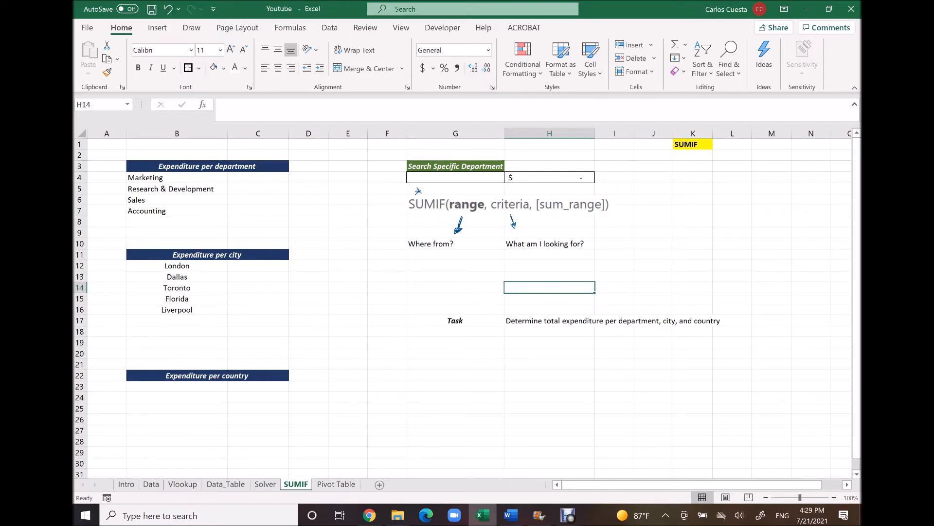
Draw an ink arrow below the sum_range argument and label it "What do I need to add up?" in J10.
{"action": "left_click_drag", "start_coordinate": [592, 216], "coordinate": [605, 230]}
{"action": "left_click", "coordinate": [654, 243]}
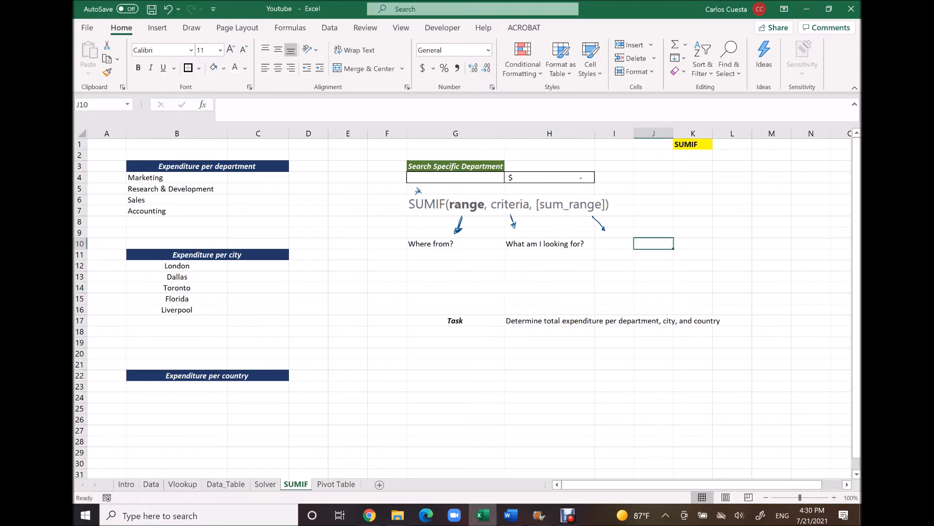
{"action": "type", "text": "Wh"}
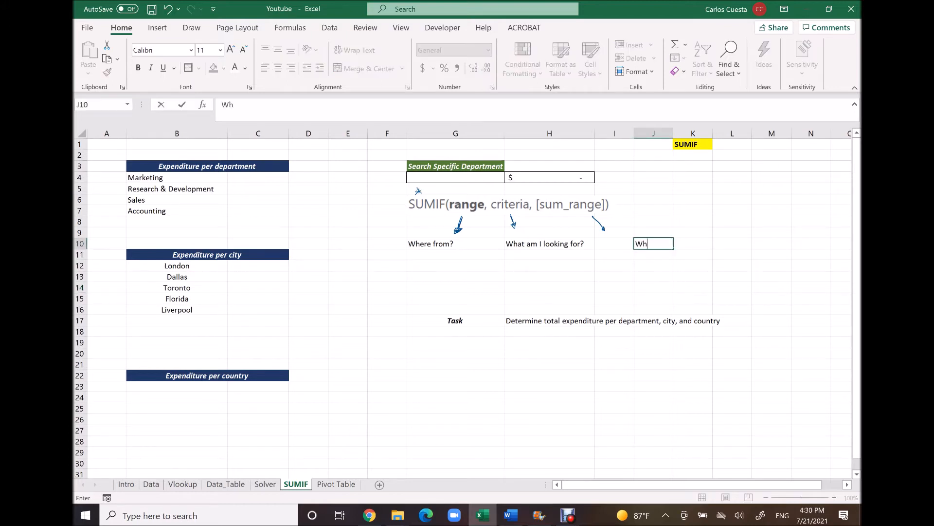
{"action": "type", "text": "at do I need to add up?"}
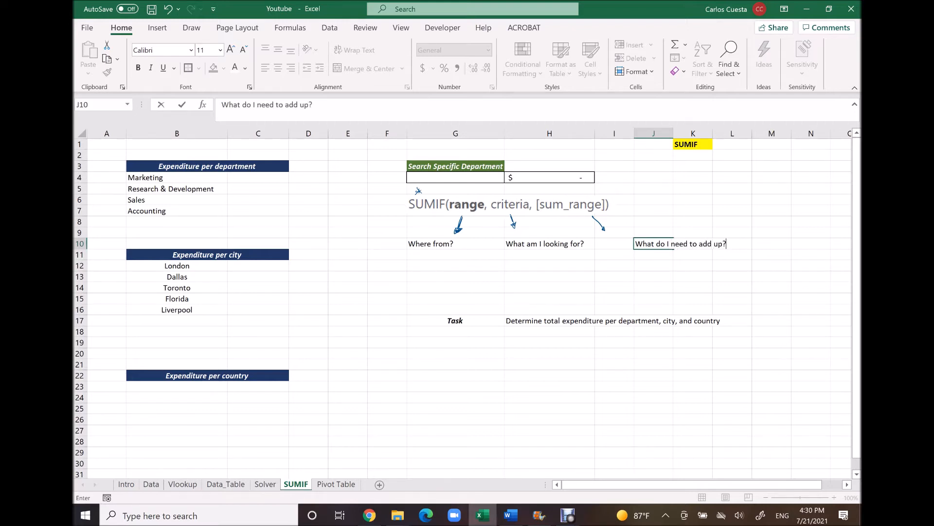
{"action": "key", "text": "Return"}
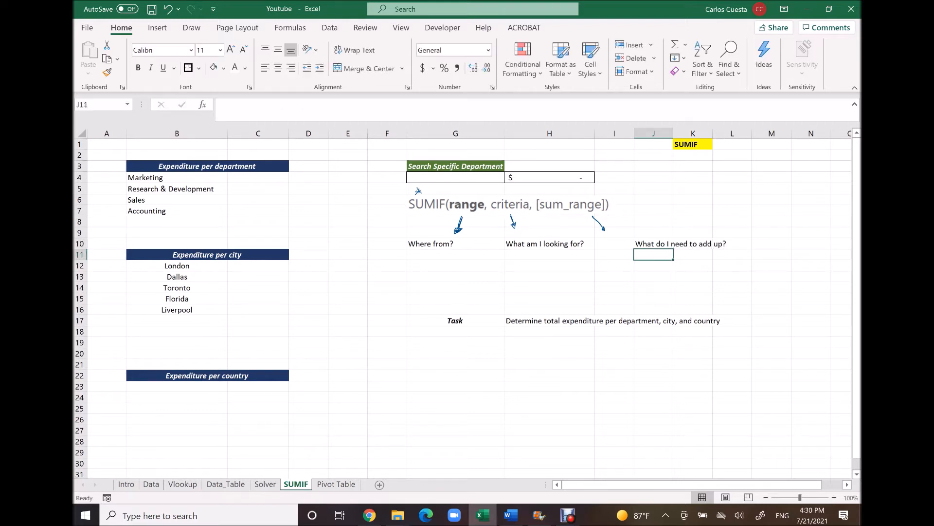
{"action": "left_click", "coordinate": [653, 309]}
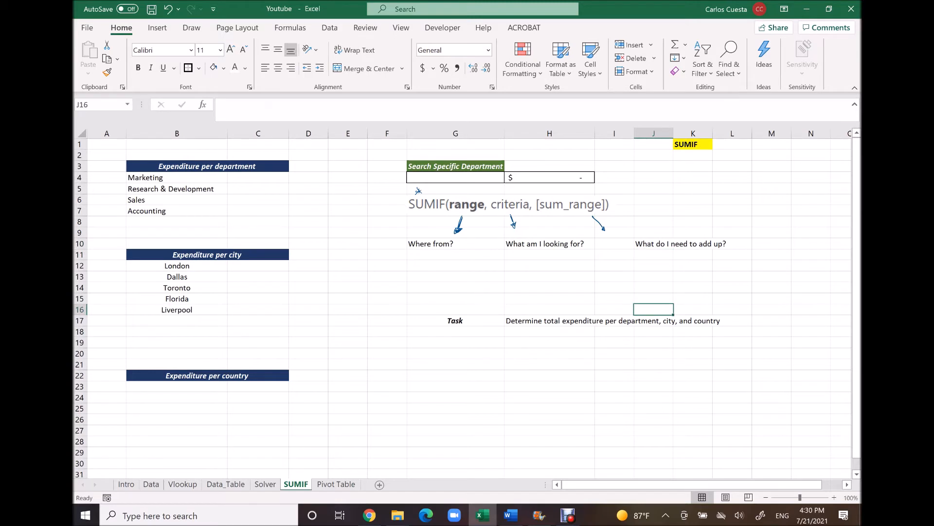
Begin a SUMIF formula for Marketing in C4 with the Vlookup sheet's Department cells B40:B49 as the range.
{"action": "left_click", "coordinate": [258, 177]}
{"action": "type", "text": "="}
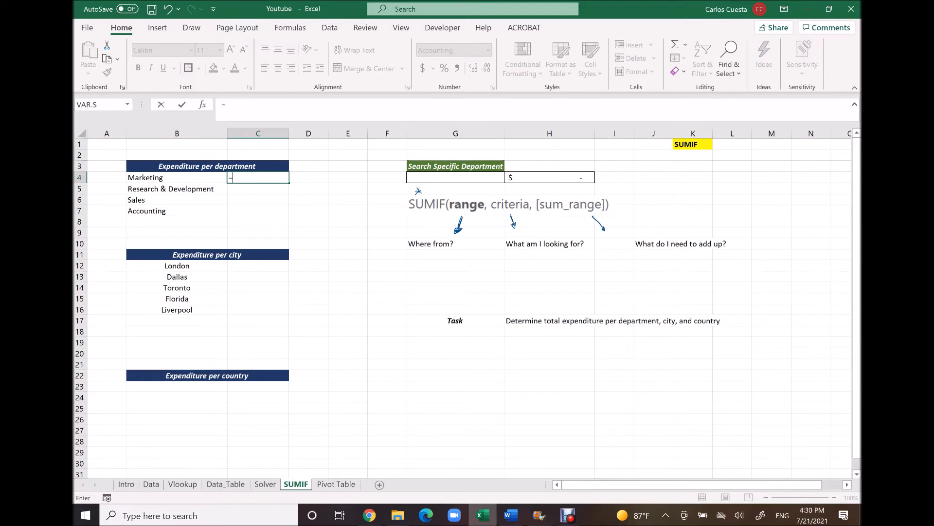
{"action": "type", "text": "sumif"}
{"action": "key", "text": "Tab"}
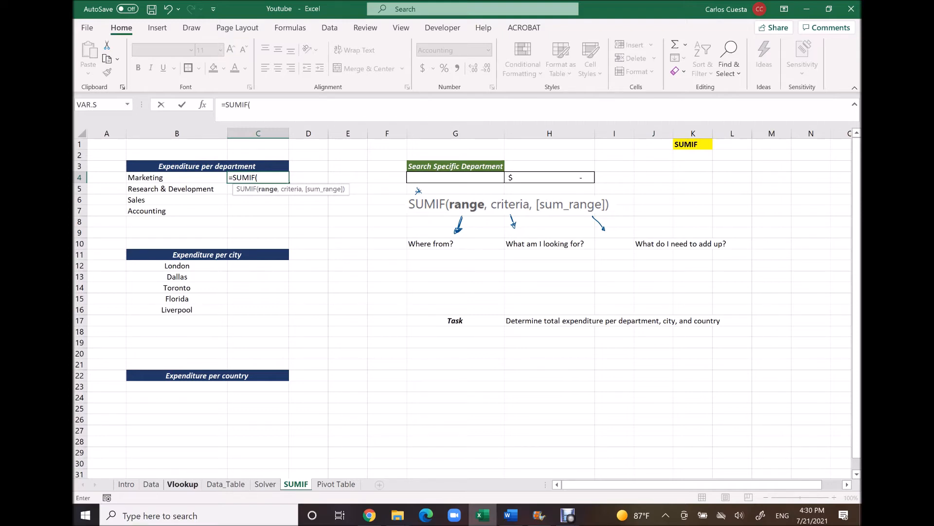
{"action": "left_click", "coordinate": [182, 484]}
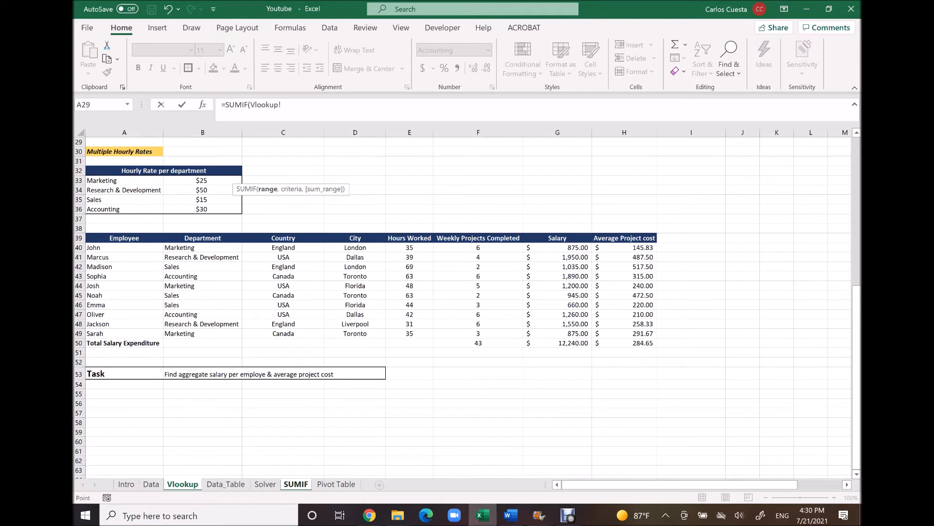
{"action": "left_click", "coordinate": [203, 247]}
{"action": "left_click_drag", "start_coordinate": [203, 248], "coordinate": [202, 333]}
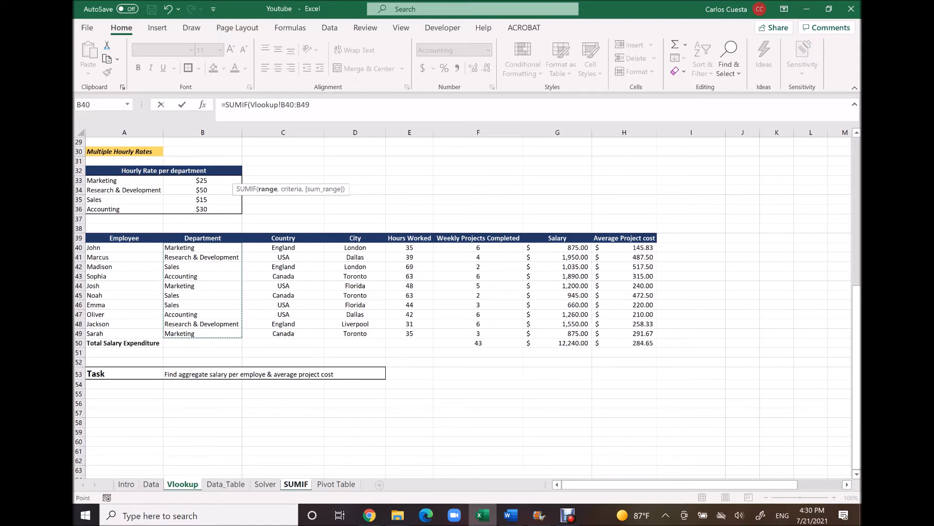
Make the formula's department range absolute as $B$40:$B$49 and continue to the criteria argument.
{"action": "left_click", "coordinate": [305, 104]}
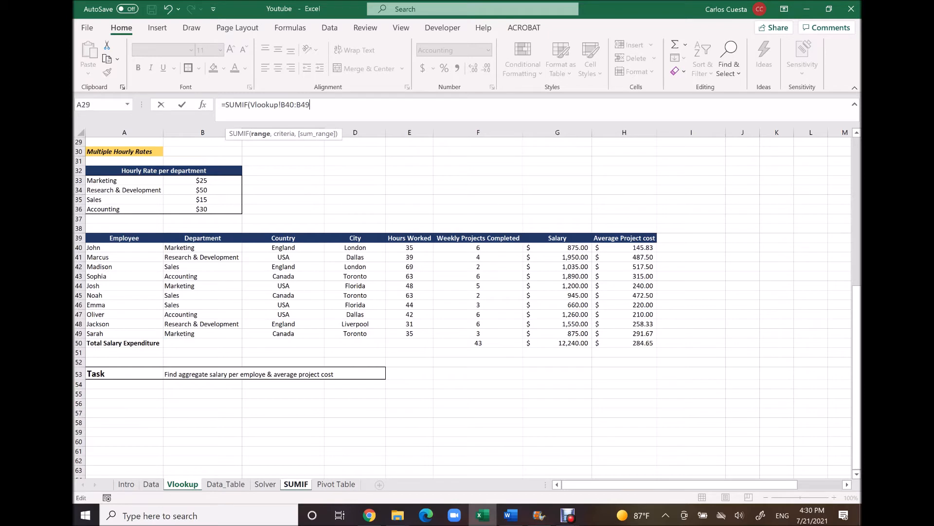
{"action": "key", "text": "XF86AudioMute"}
{"action": "type", "text": "$B$"}
{"action": "type", "text": "$"}
{"action": "type", "text": "$"}
{"action": "left_click", "coordinate": [327, 105]}
{"action": "type", "text": ","}
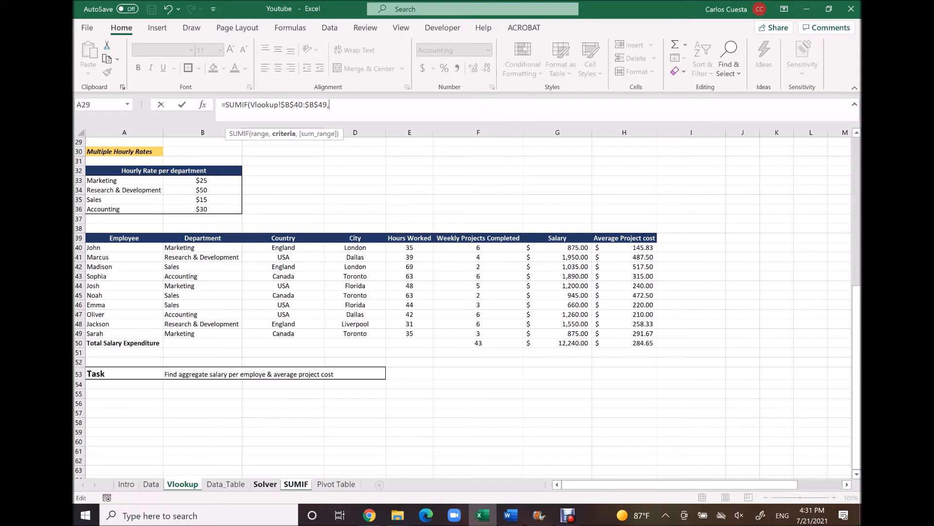
Use the Marketing cell B4 on the SUMIF sheet as the formula's criteria.
{"action": "left_click", "coordinate": [296, 483]}
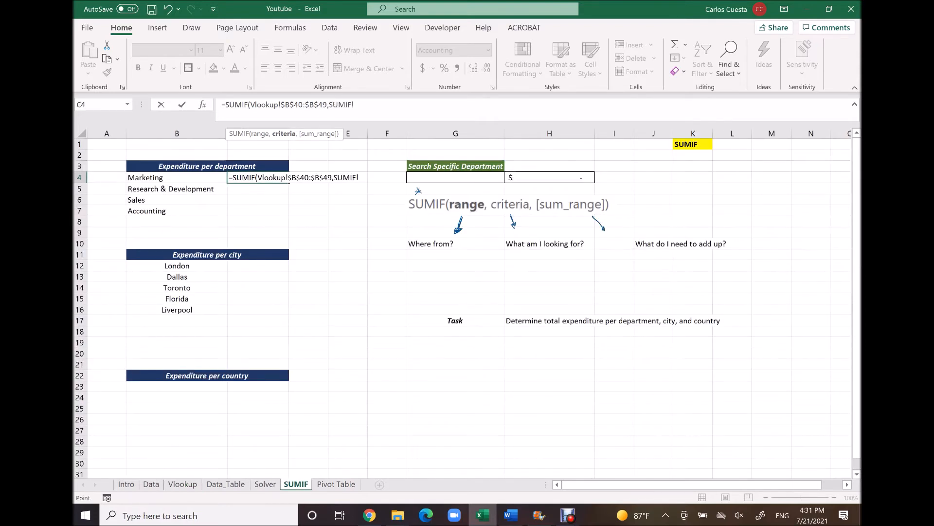
{"action": "left_click", "coordinate": [177, 177]}
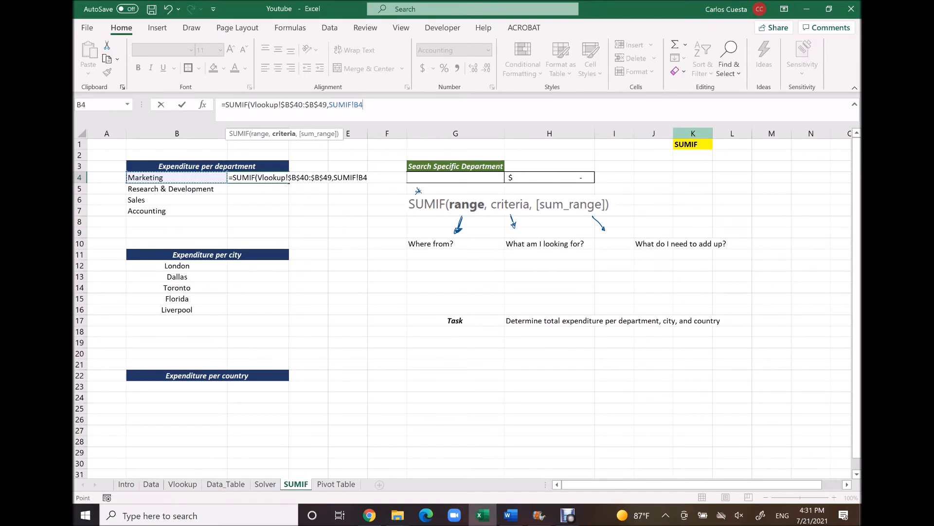
{"action": "type", "text": ","}
{"action": "left_click_drag", "start_coordinate": [109, 185], "coordinate": [104, 227]}
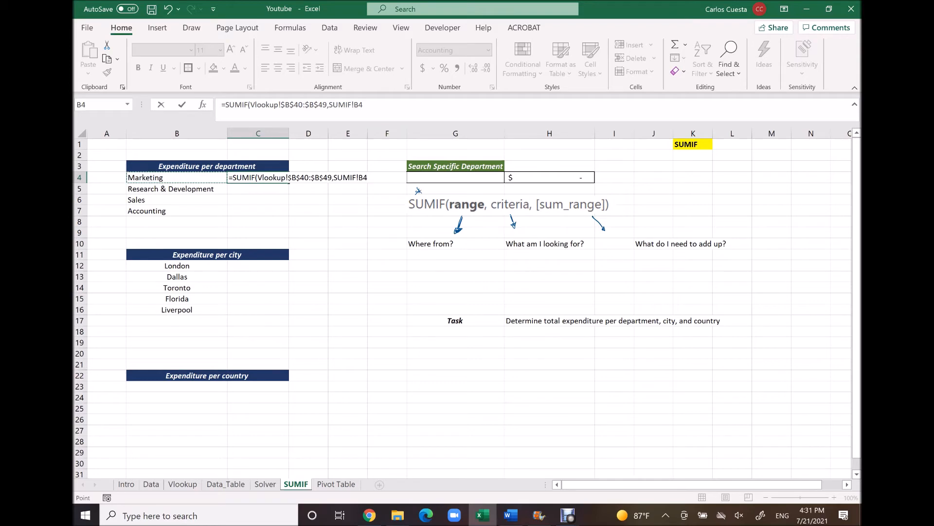
{"action": "type", "text": ","}
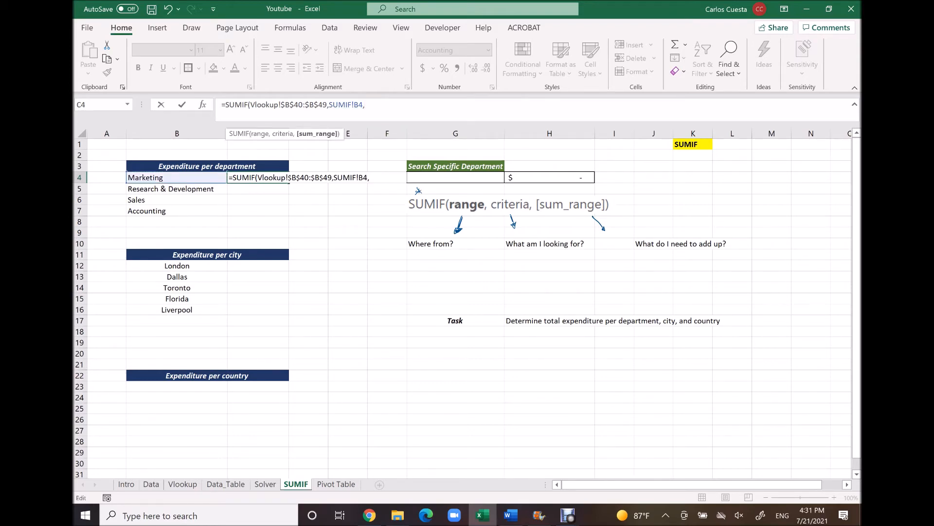
Set the formula's sum range to the Salary cells G40:G49 on the Vlookup sheet.
{"action": "left_click", "coordinate": [183, 484]}
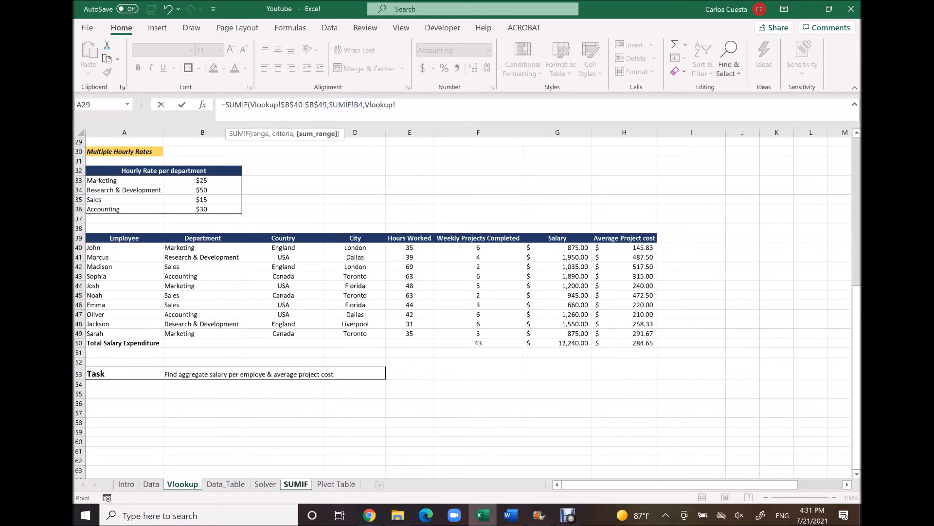
{"action": "left_click", "coordinate": [557, 248]}
{"action": "left_click_drag", "start_coordinate": [558, 248], "coordinate": [557, 333]}
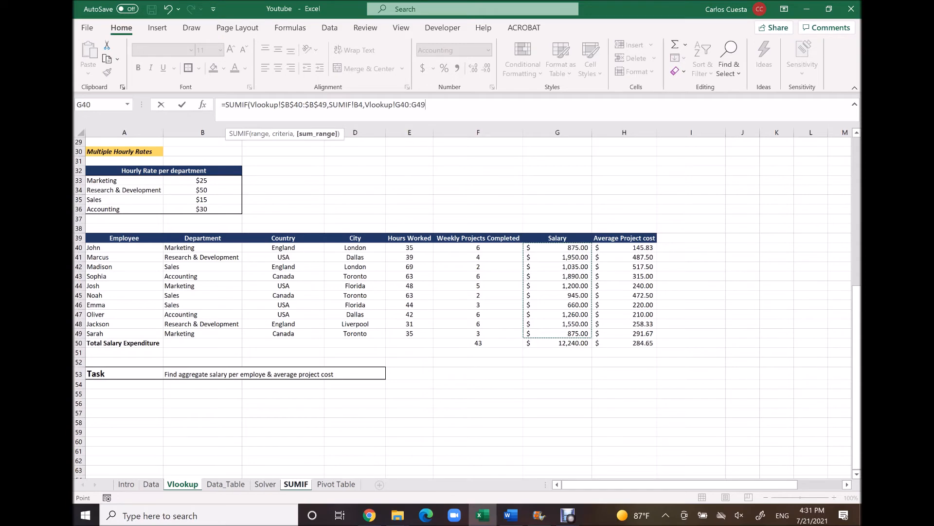
Make the salary sum range absolute as $G$40:$G$49 and complete the Marketing SUMIF formula.
{"action": "left_click", "coordinate": [395, 105]}
{"action": "type", "text": "$"}
{"action": "key", "text": "Right"}
{"action": "type", "text": "$"}
{"action": "key", "text": "Right"}
{"action": "key", "text": "Right"}
{"action": "key", "text": "Right"}
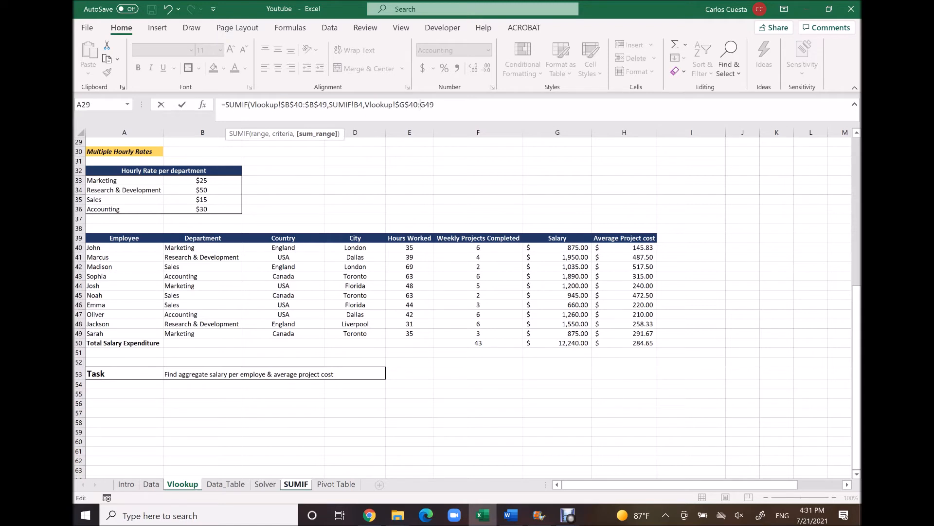
{"action": "type", "text": "$"}
{"action": "key", "text": "Right"}
{"action": "type", "text": "$"}
{"action": "key", "text": "Right"}
{"action": "key", "text": "Right"}
{"action": "type", "text": ")"}
{"action": "key", "text": "Return"}
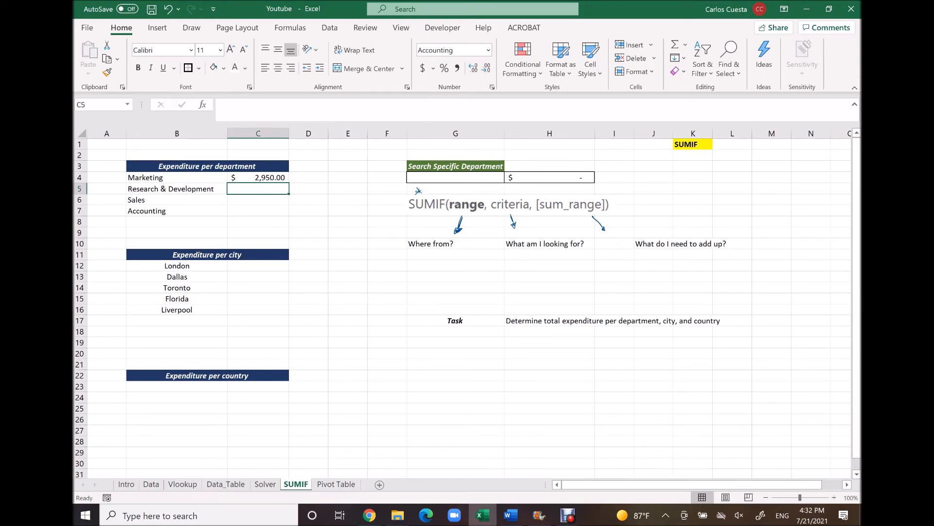
Fill the Marketing SUMIF formula from C4 down to Accounting in C7.
{"action": "left_click", "coordinate": [258, 177]}
{"action": "left_click_drag", "start_coordinate": [289, 182], "coordinate": [289, 214]}
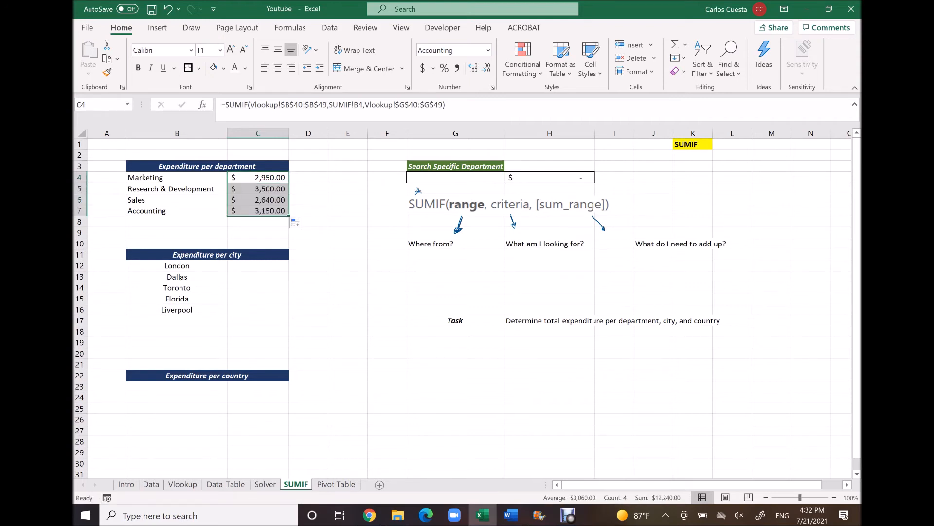
{"action": "left_click", "coordinate": [258, 233]}
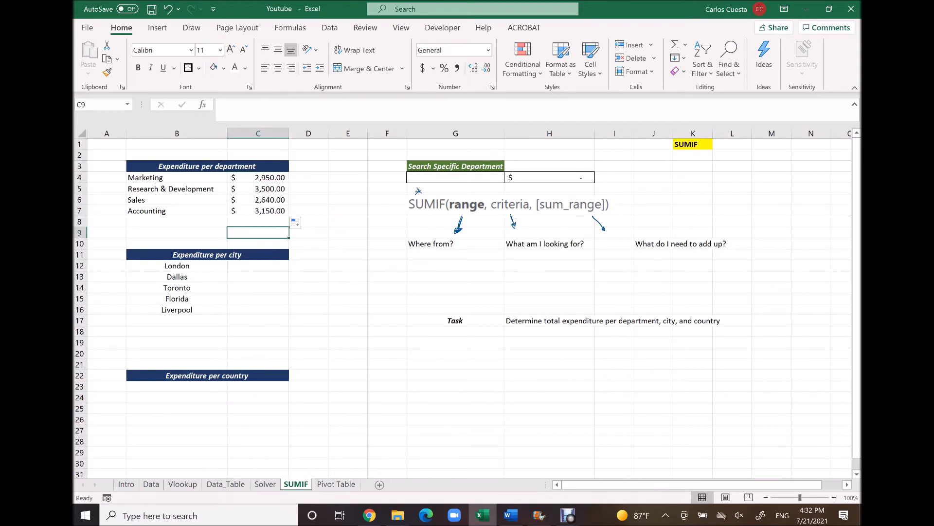
{"action": "left_click", "coordinate": [387, 232]}
{"action": "key", "text": "Down"}
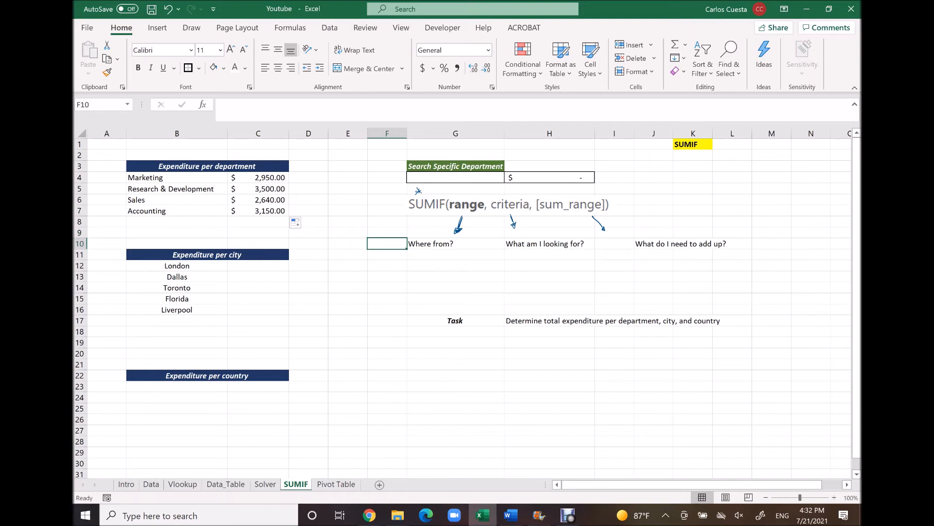
{"action": "key", "text": "Right"}
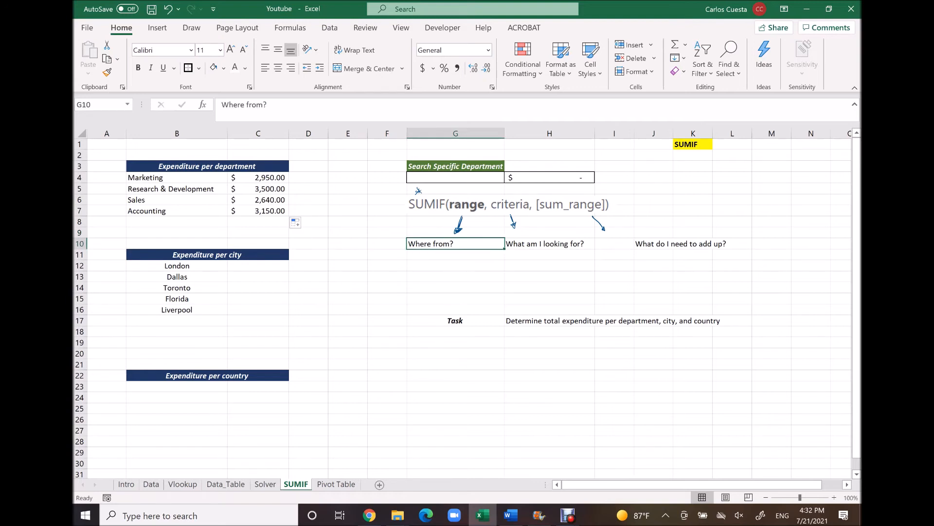
{"action": "key", "text": "Down"}
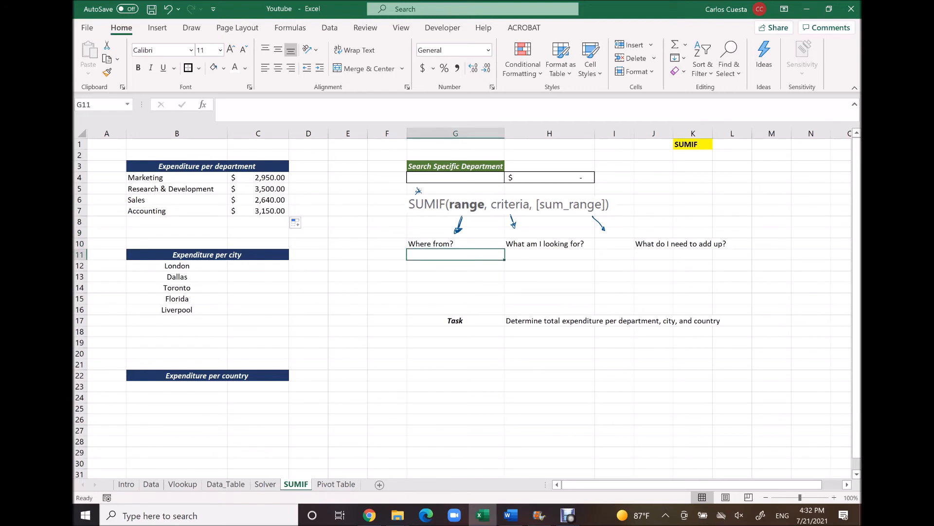
{"action": "key", "text": "Left"}
{"action": "key", "text": "Left"}
{"action": "key", "text": "Left"}
{"action": "key", "text": "Left"}
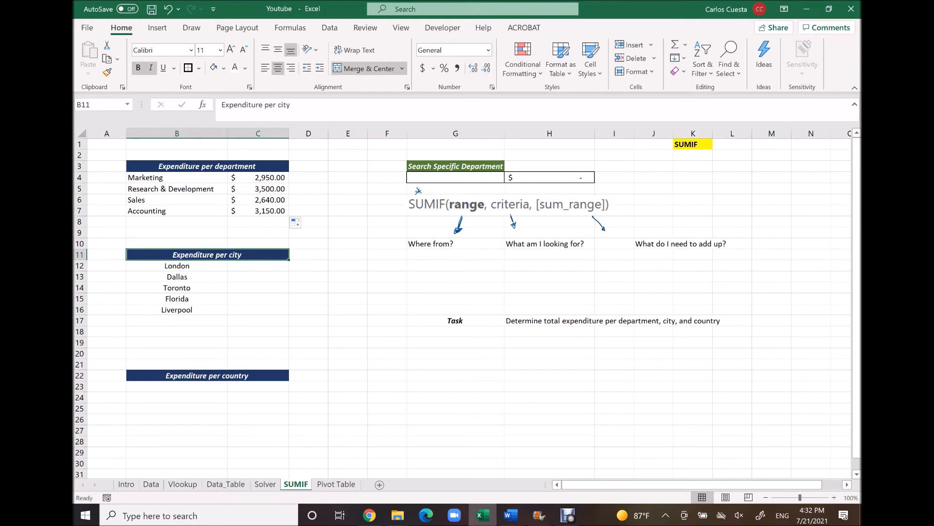
{"action": "key", "text": "Down"}
{"action": "key", "text": "Down"}
{"action": "key", "text": "Down"}
{"action": "key", "text": "Down"}
{"action": "key", "text": "Down"}
{"action": "key", "text": "Down"}
{"action": "key", "text": "Down"}
{"action": "key", "text": "Down"}
{"action": "key", "text": "Down"}
{"action": "key", "text": "Down"}
{"action": "key", "text": "Down"}
{"action": "key", "text": "Down"}
{"action": "key", "text": "Down"}
{"action": "key", "text": "Down"}
{"action": "key", "text": "Down"}
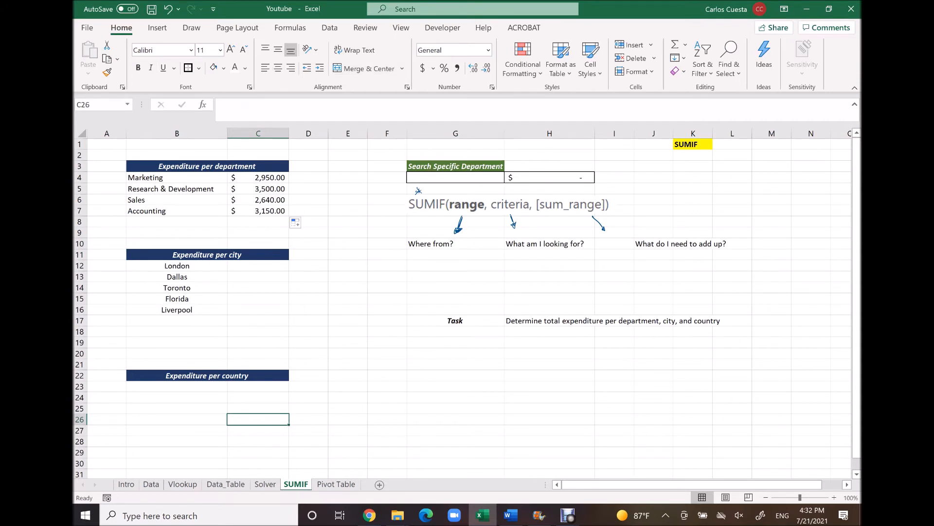
Copy the Marketing SUMIF formula from C4 into the London expenditure cell C12.
{"action": "key", "text": "Up"}
{"action": "key", "text": "Up"}
{"action": "key", "text": "Up"}
{"action": "key", "text": "Up"}
{"action": "key", "text": "Up"}
{"action": "key", "text": "Up"}
{"action": "key", "text": "Up"}
{"action": "key", "text": "Up"}
{"action": "key", "text": "Up"}
{"action": "key", "text": "Up"}
{"action": "key", "text": "Up"}
{"action": "key", "text": "Up"}
{"action": "key", "text": "Up"}
{"action": "key", "text": "Up"}
{"action": "key", "text": "Up"}
{"action": "key", "text": "Up"}
{"action": "key", "text": "Up"}
{"action": "key", "text": "Up"}
{"action": "key", "text": "Up"}
{"action": "key", "text": "Up"}
{"action": "key", "text": "Up"}
{"action": "key", "text": "Up"}
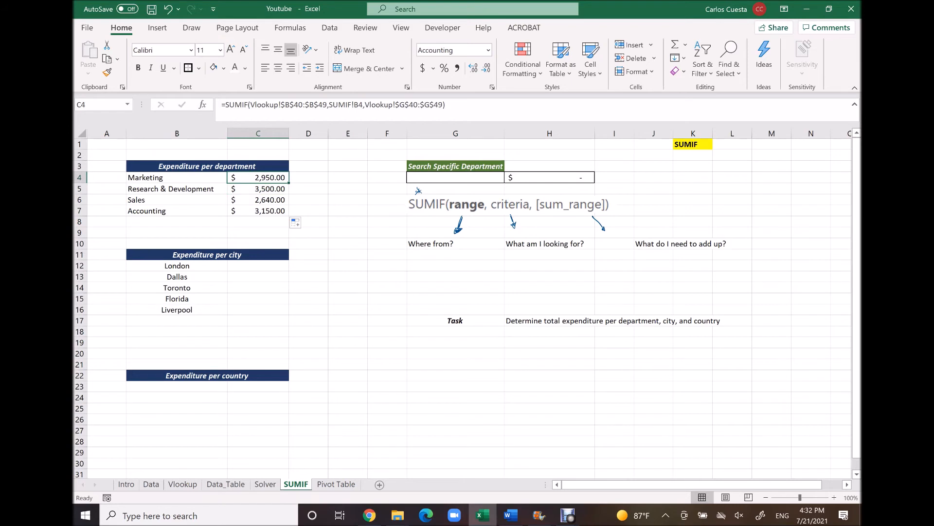
{"action": "key", "text": "ctrl+c"}
{"action": "key", "text": "Down"}
{"action": "key", "text": "Down"}
{"action": "key", "text": "Down"}
{"action": "key", "text": "Down"}
{"action": "key", "text": "Down"}
{"action": "key", "text": "Down"}
{"action": "key", "text": "Down"}
{"action": "key", "text": "Down"}
{"action": "key", "text": "Right"}
{"action": "key", "text": "ctrl+v"}
{"action": "key", "text": "Down"}
{"action": "key", "text": "Up"}
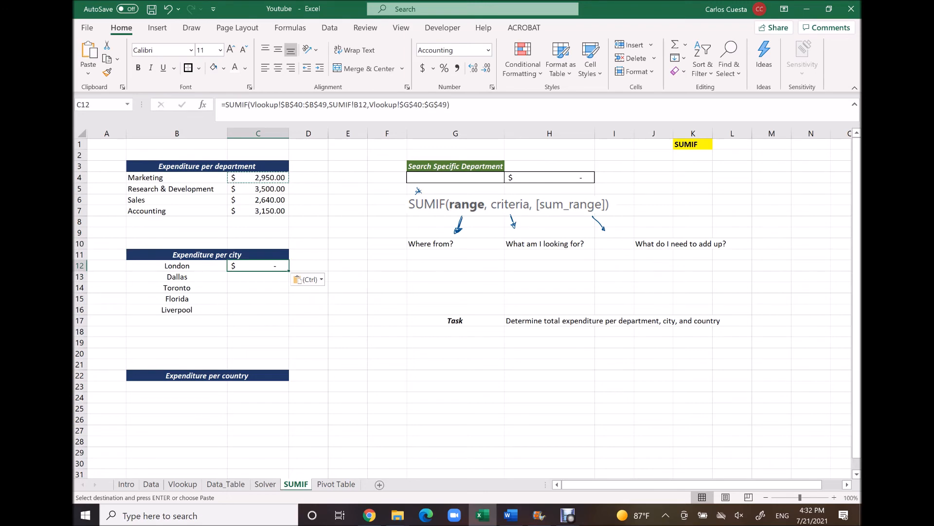
Circle the Salary column of the employee table on the Vlookup sheet with ink.
{"action": "left_click", "coordinate": [226, 484]}
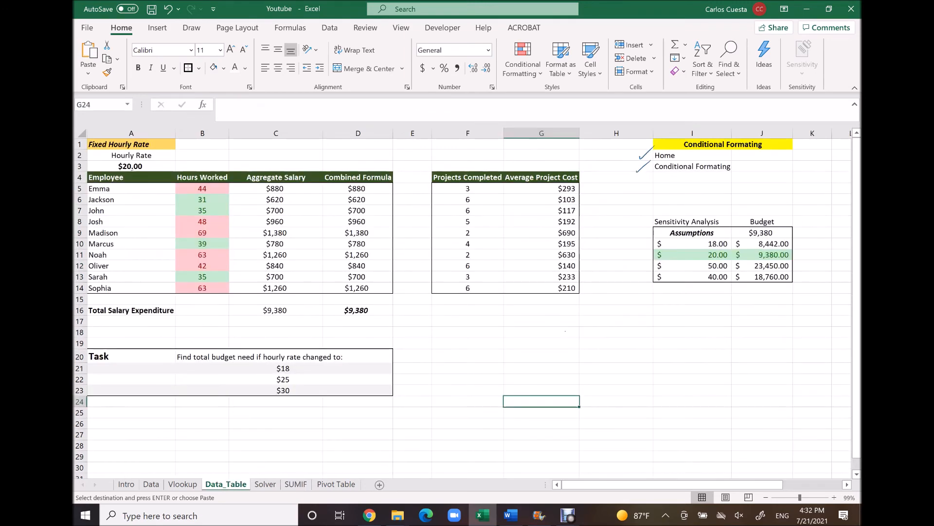
{"action": "key", "text": "ctrl+Page_Up"}
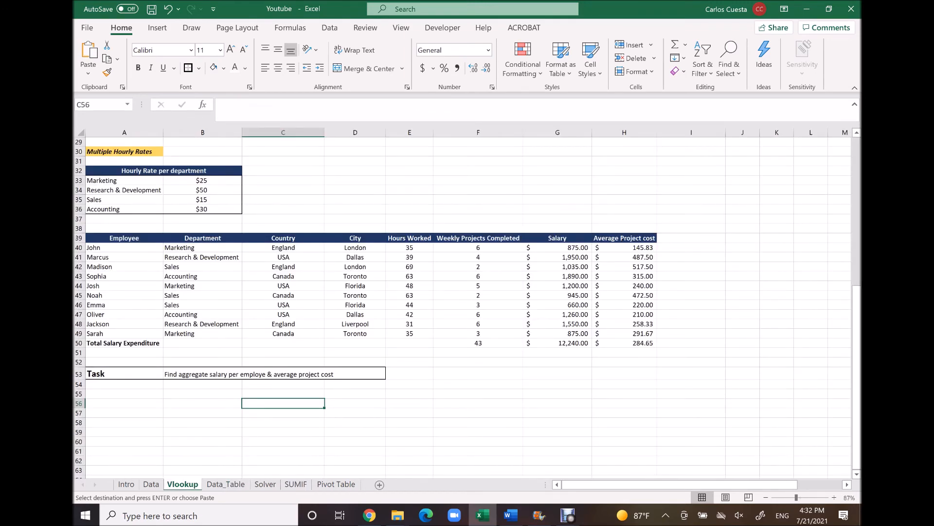
{"action": "mouse_move", "coordinate": [559, 240]}
{"action": "left_mouse_down"}
{"action": "mouse_move", "coordinate": [557, 365]}
{"action": "mouse_move", "coordinate": [534, 263]}
{"action": "mouse_move", "coordinate": [520, 328]}
{"action": "left_mouse_up"}
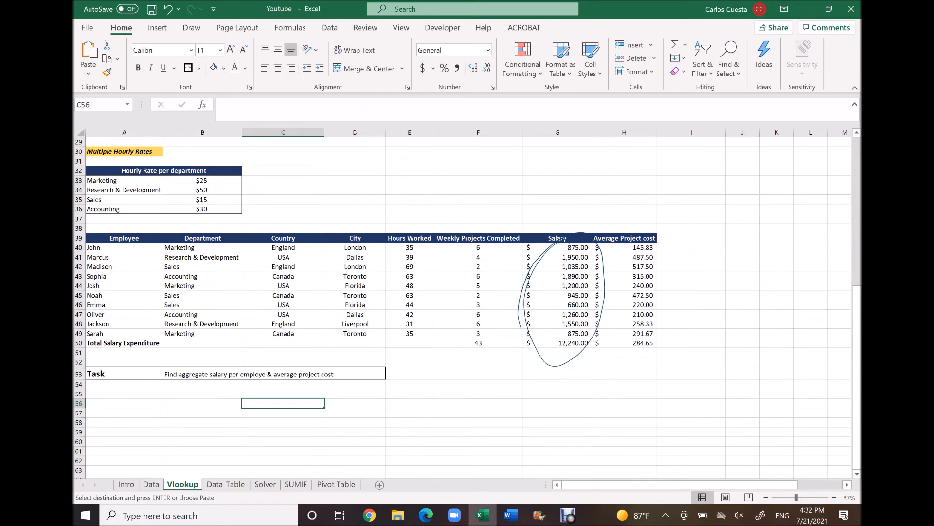
Circle the employee table's Department and City columns in ink, cross out Department and mark the City column.
{"action": "mouse_move", "coordinate": [195, 220]}
{"action": "left_mouse_down"}
{"action": "mouse_move", "coordinate": [219, 352]}
{"action": "mouse_move", "coordinate": [155, 253]}
{"action": "mouse_move", "coordinate": [247, 273]}
{"action": "mouse_move", "coordinate": [234, 225]}
{"action": "left_mouse_up"}
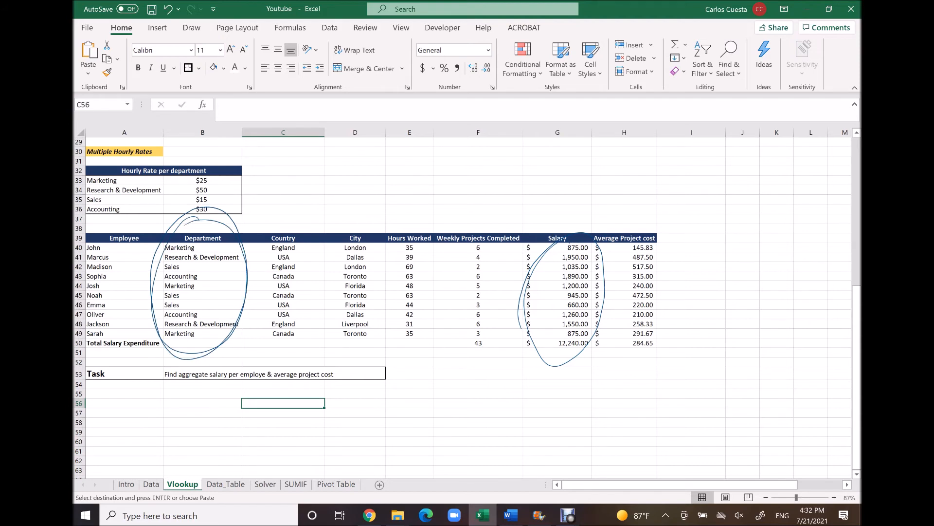
{"action": "mouse_move", "coordinate": [364, 212]}
{"action": "left_mouse_down"}
{"action": "mouse_move", "coordinate": [321, 336]}
{"action": "mouse_move", "coordinate": [360, 197]}
{"action": "mouse_move", "coordinate": [384, 332]}
{"action": "mouse_move", "coordinate": [343, 216]}
{"action": "left_mouse_up"}
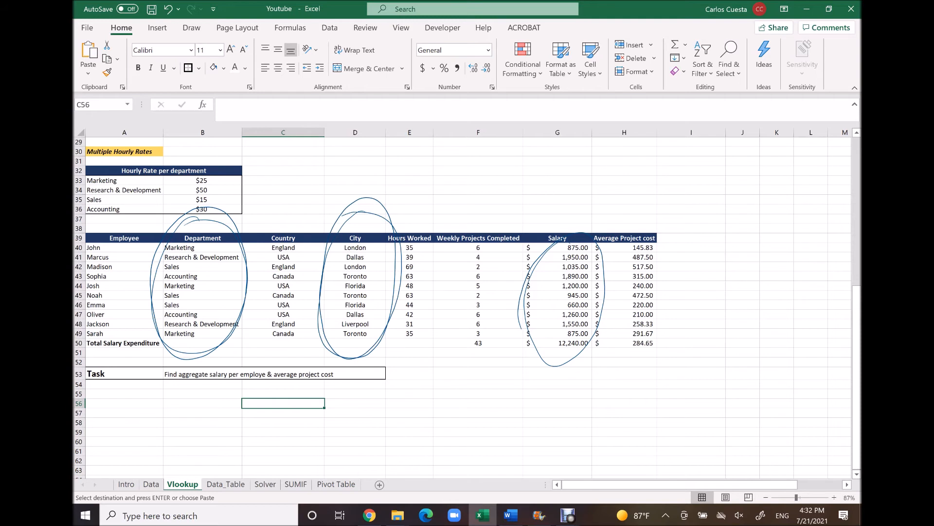
{"action": "left_click_drag", "start_coordinate": [138, 227], "coordinate": [226, 347]}
{"action": "left_click_drag", "start_coordinate": [256, 220], "coordinate": [124, 353]}
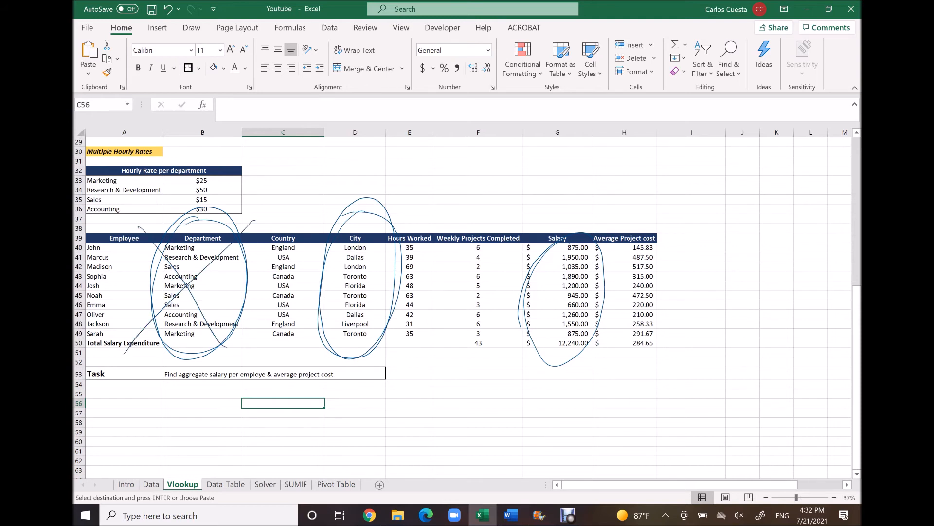
{"action": "left_click_drag", "start_coordinate": [369, 147], "coordinate": [369, 168]}
{"action": "mouse_move", "coordinate": [358, 171]}
{"action": "left_mouse_down"}
{"action": "mouse_move", "coordinate": [361, 184]}
{"action": "mouse_move", "coordinate": [367, 169]}
{"action": "left_mouse_up"}
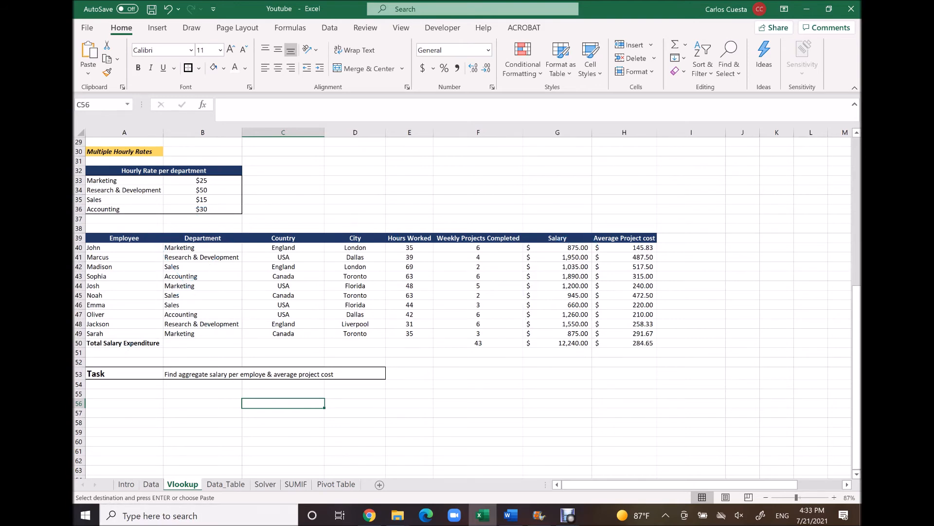
On the SUMIF sheet, delete the department range argument Vlookup!$B$40:$B$49 from the London formula in C12.
{"action": "left_click", "coordinate": [296, 484]}
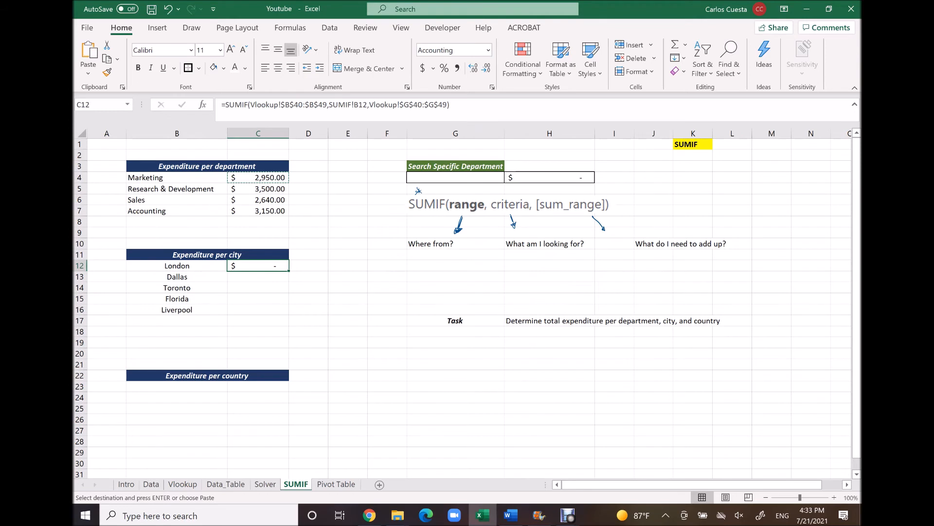
{"action": "key", "text": "F2"}
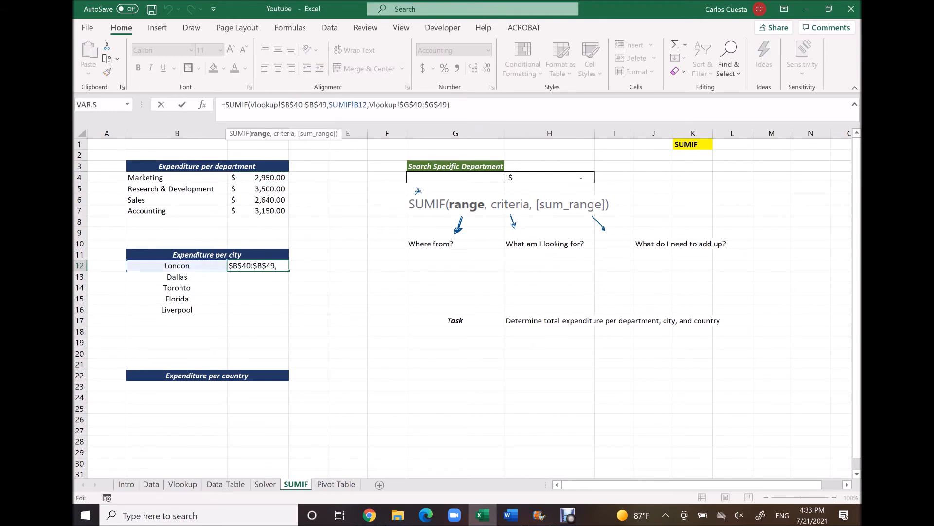
{"action": "left_click", "coordinate": [327, 105]}
{"action": "key", "text": "BackSpace"}
{"action": "key", "text": "BackSpace"}
{"action": "key", "text": "BackSpace"}
{"action": "key", "text": "BackSpace"}
{"action": "key", "text": "BackSpace"}
{"action": "key", "text": "BackSpace"}
{"action": "key", "text": "BackSpace"}
{"action": "key", "text": "BackSpace"}
{"action": "key", "text": "BackSpace"}
{"action": "key", "text": "BackSpace"}
{"action": "key", "text": "BackSpace"}
{"action": "key", "text": "BackSpace"}
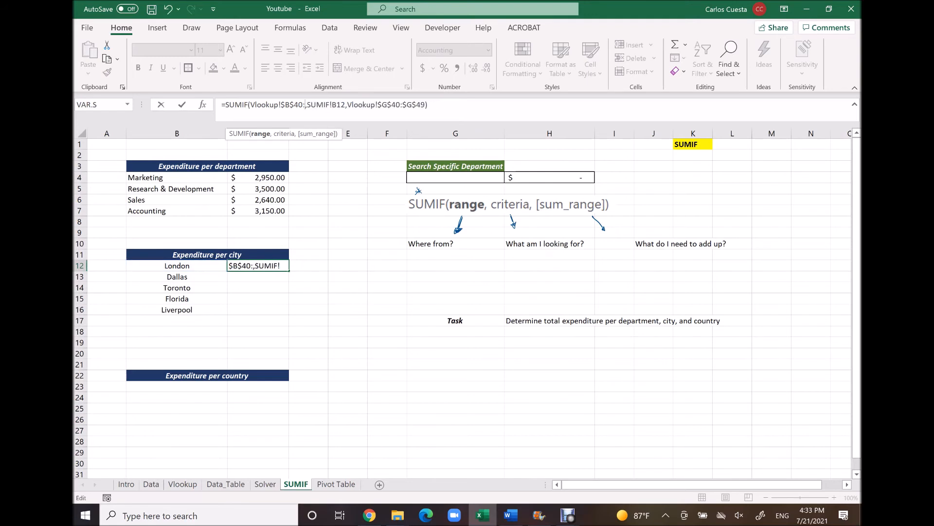
{"action": "key", "text": "BackSpace"}
{"action": "key", "text": "BackSpace"}
{"action": "key", "text": "BackSpace"}
{"action": "key", "text": "BackSpace"}
{"action": "key", "text": "BackSpace"}
{"action": "key", "text": "BackSpace"}
{"action": "key", "text": "BackSpace"}
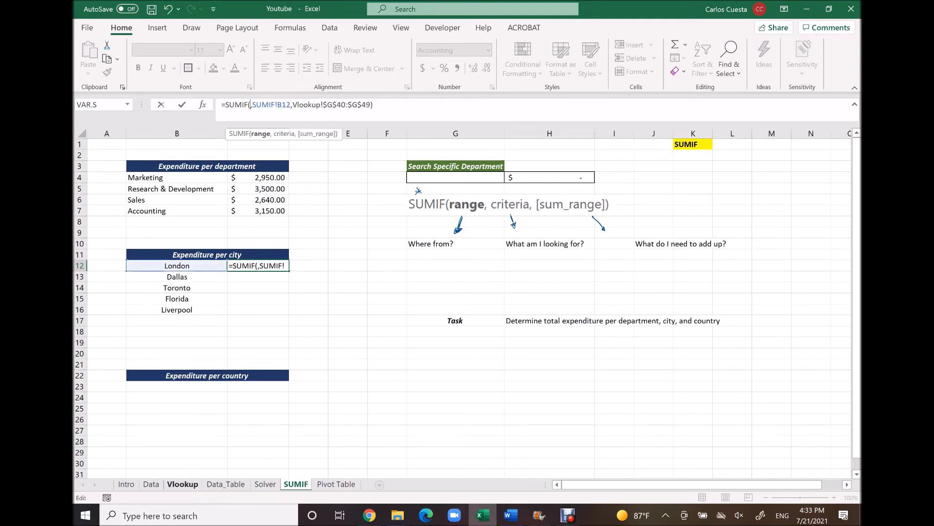
Set the London formula's range to the Vlookup sheet's City column as absolute $D$40:$D$49 and complete the formula.
{"action": "left_click", "coordinate": [183, 484]}
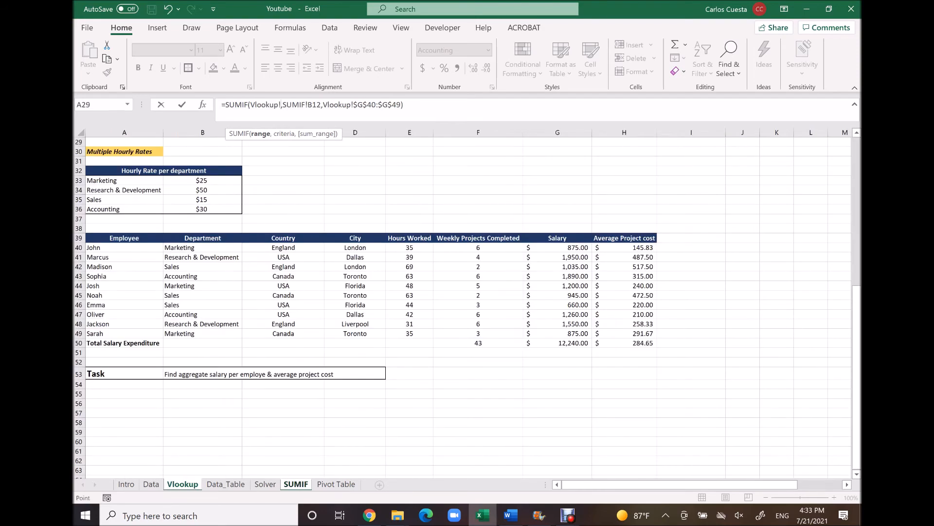
{"action": "left_click_drag", "start_coordinate": [356, 247], "coordinate": [355, 333]}
{"action": "left_click", "coordinate": [281, 105]}
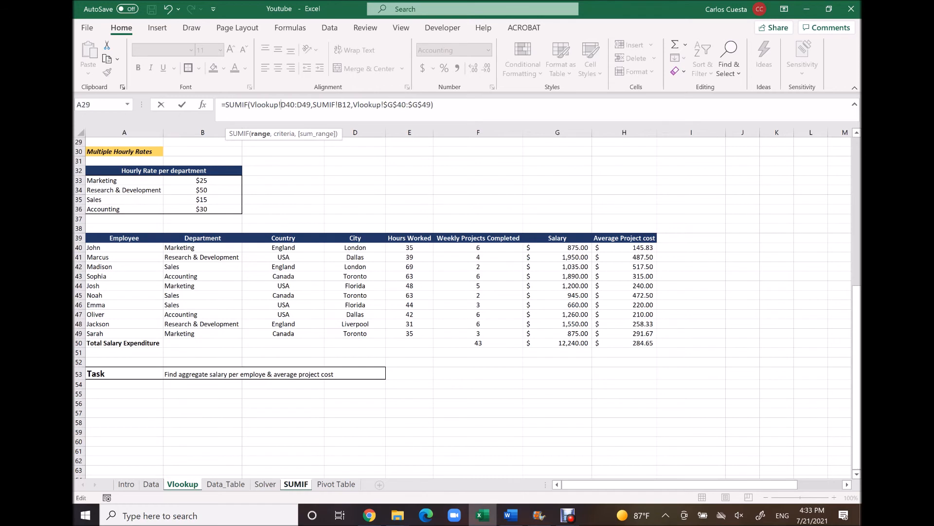
{"action": "type", "text": "$"}
{"action": "key", "text": "Right"}
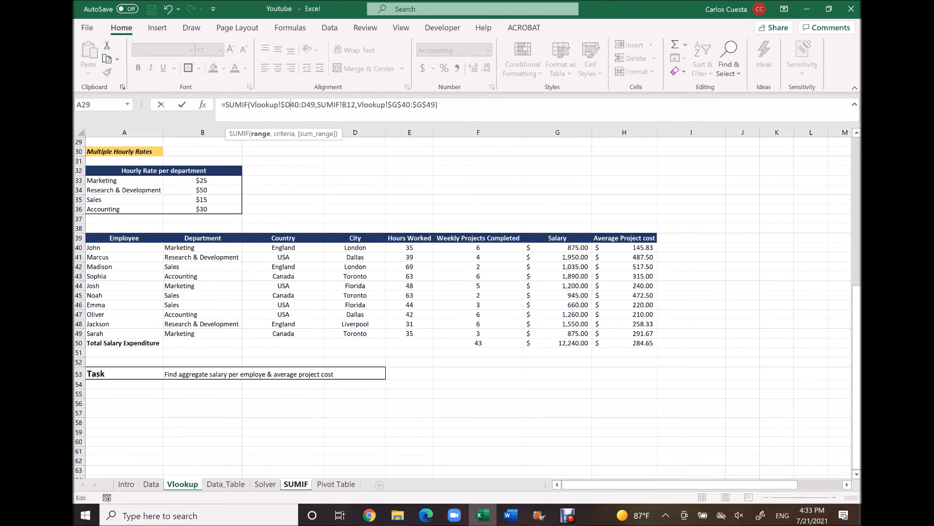
{"action": "type", "text": "$D"}
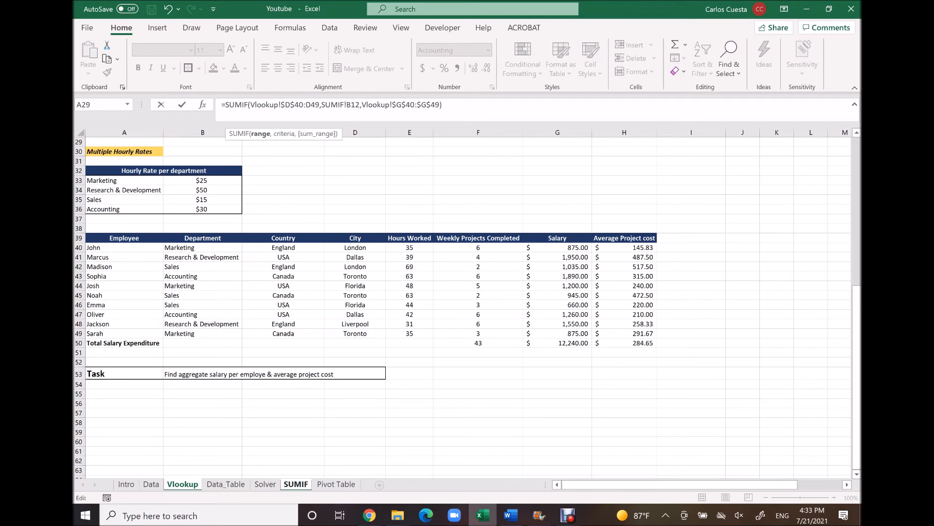
{"action": "type", "text": "$40:"}
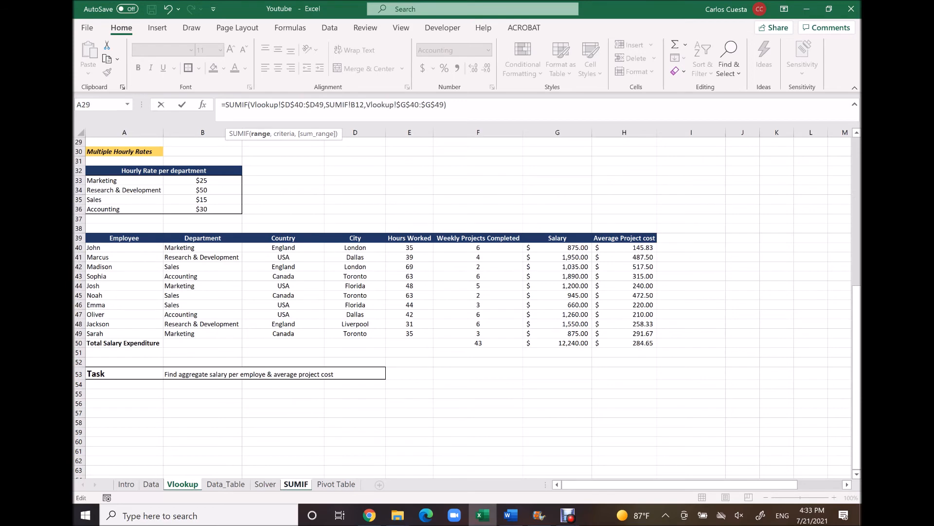
{"action": "type", "text": "$"}
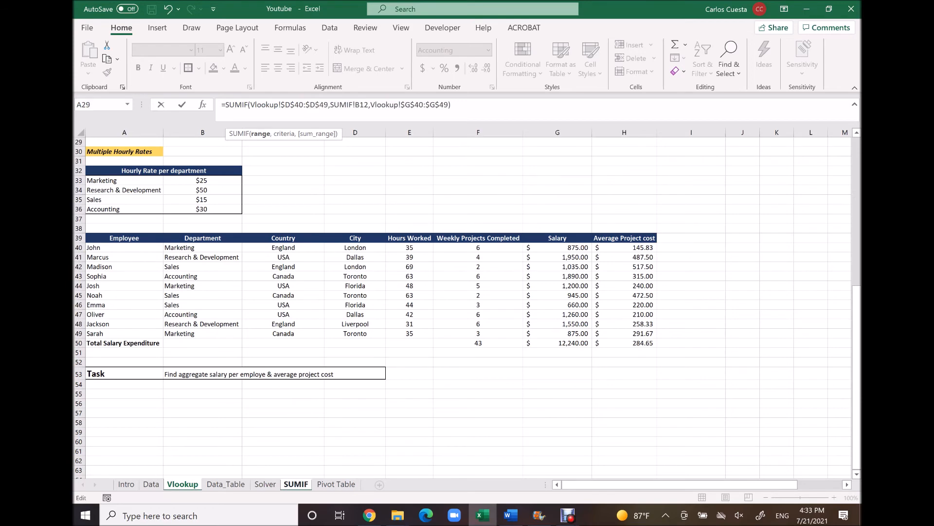
{"action": "key", "text": "Return"}
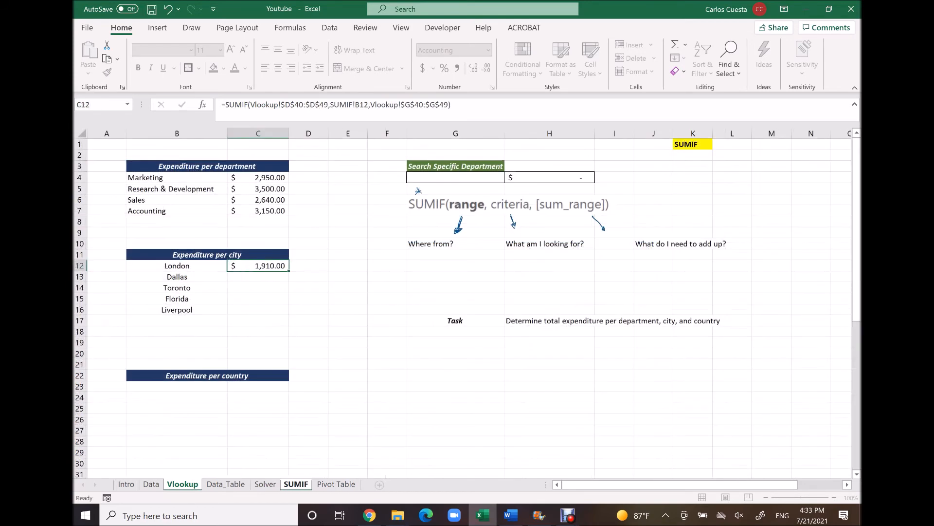
Fill the London SUMIF formula from C12 down to Liverpool in C16.
{"action": "left_click", "coordinate": [258, 266]}
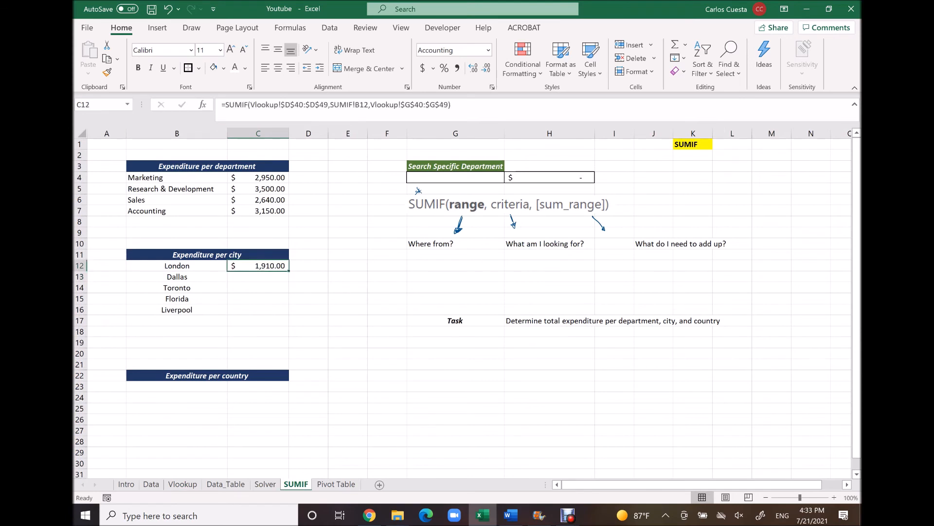
{"action": "left_click_drag", "start_coordinate": [289, 271], "coordinate": [289, 312]}
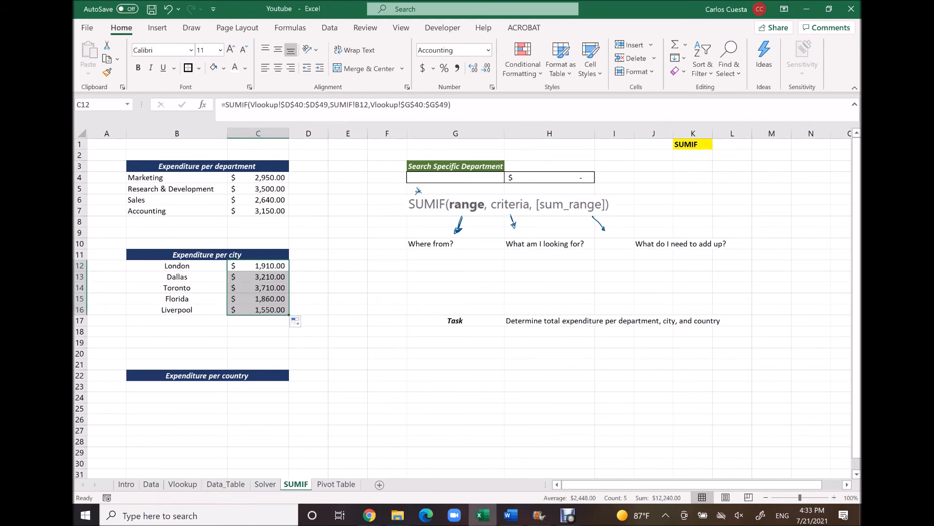
{"action": "left_click_drag", "start_coordinate": [348, 332], "coordinate": [348, 342]}
{"action": "left_click", "coordinate": [387, 354]}
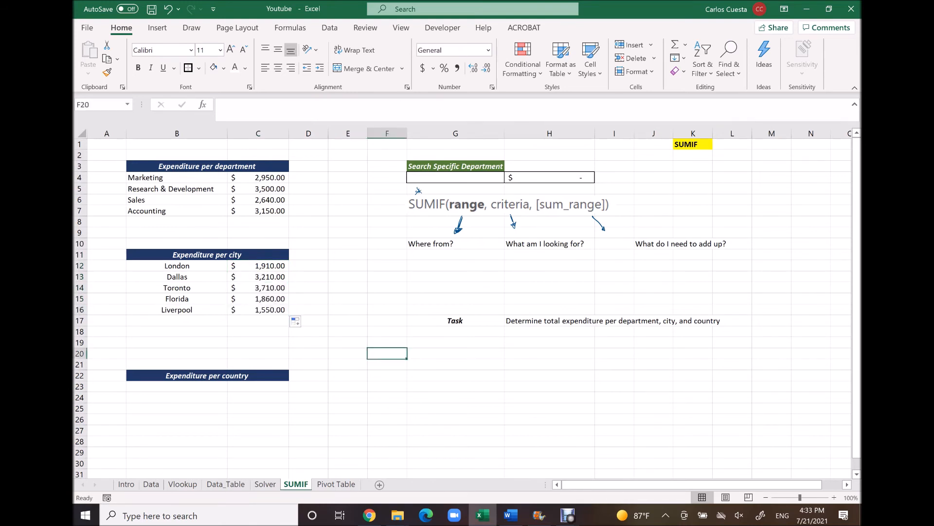
{"action": "left_click", "coordinate": [455, 365]}
{"action": "left_click", "coordinate": [455, 419]}
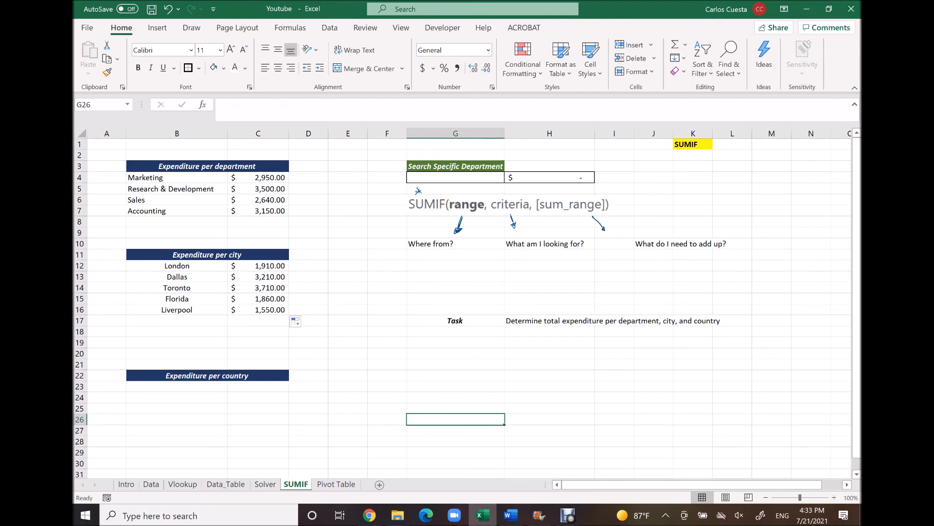
{"action": "mouse_move", "coordinate": [167, 261]}
{"action": "left_mouse_down"}
{"action": "mouse_move", "coordinate": [186, 247]}
{"action": "mouse_move", "coordinate": [138, 288]}
{"action": "left_mouse_up"}
{"action": "key", "text": "ctrl+z"}
{"action": "left_click_drag", "start_coordinate": [177, 387], "coordinate": [258, 420]}
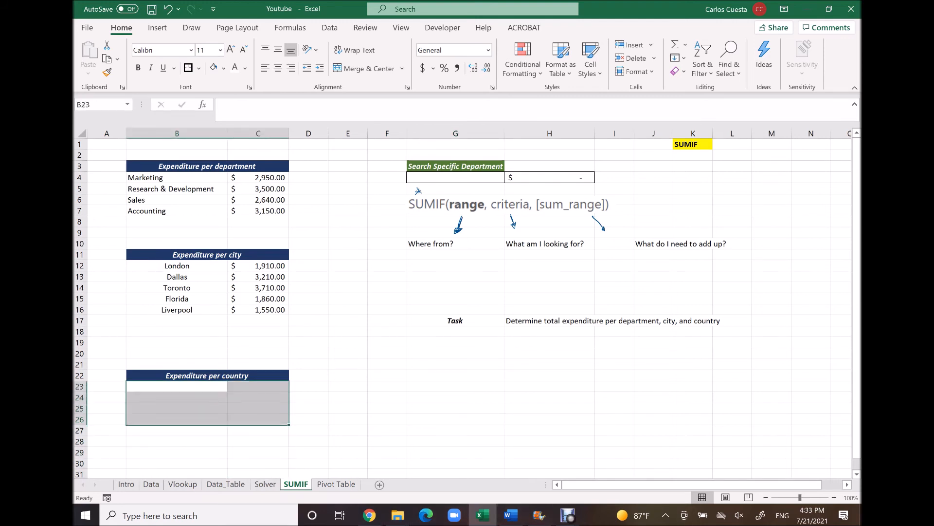
{"action": "left_click", "coordinate": [348, 420]}
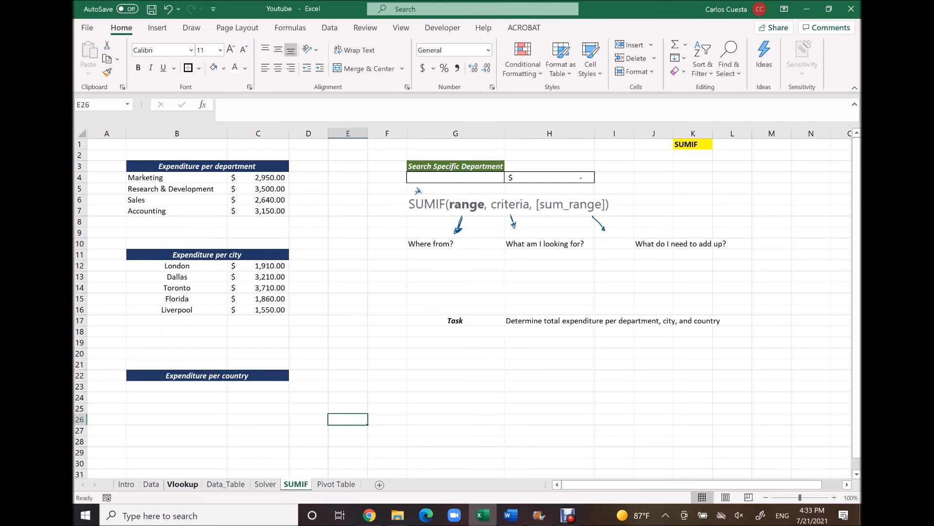
Copy the Country entries C40:C49 from the Vlookup sheet into the SUMIF sheet starting at E20.
{"action": "left_click", "coordinate": [183, 484]}
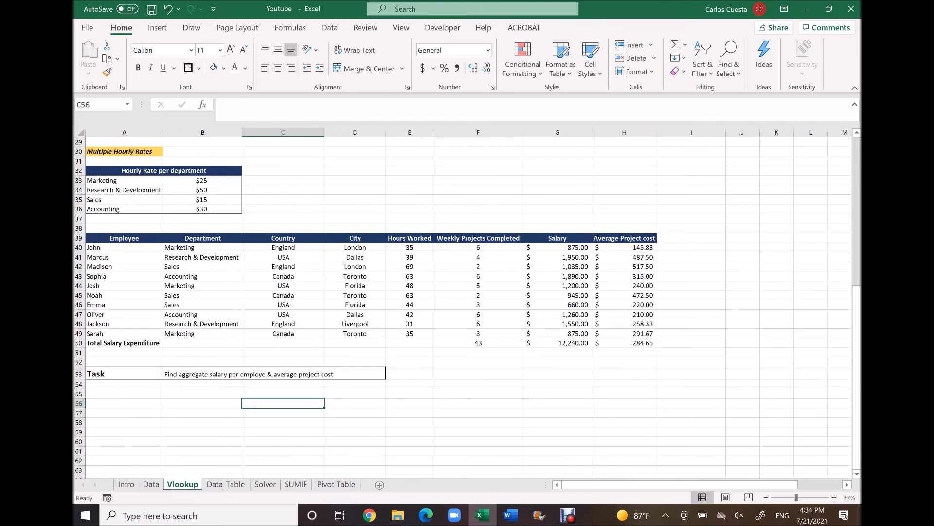
{"action": "left_click_drag", "start_coordinate": [283, 248], "coordinate": [283, 333]}
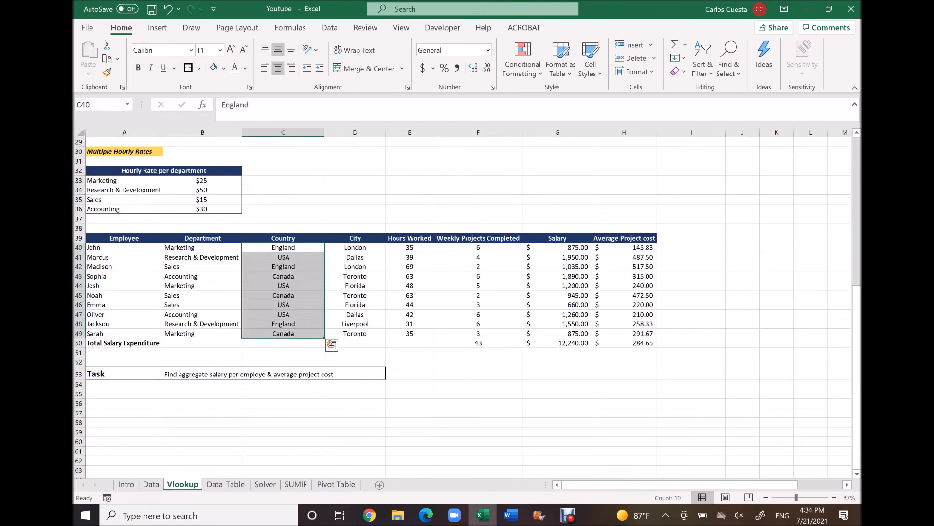
{"action": "key", "text": "ctrl+c"}
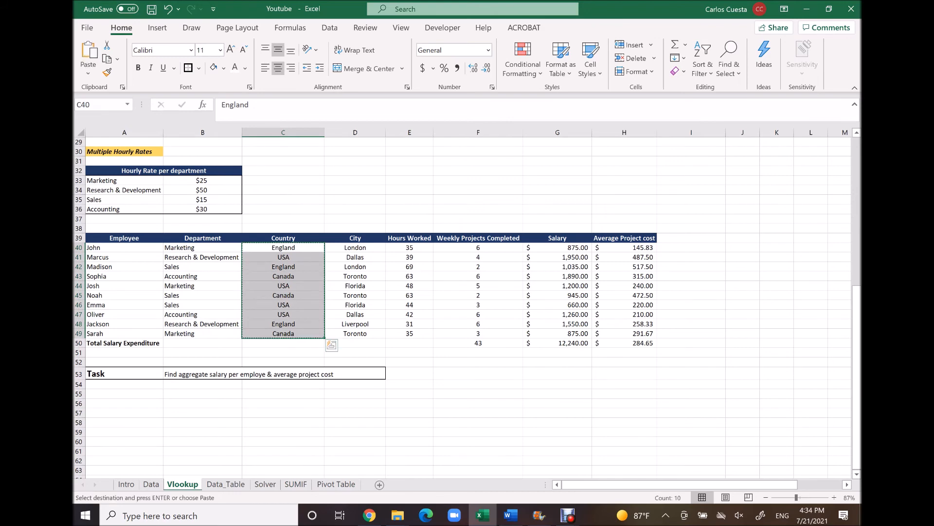
{"action": "key", "text": "ctrl+Page_Down"}
{"action": "key", "text": "ctrl+Page_Down"}
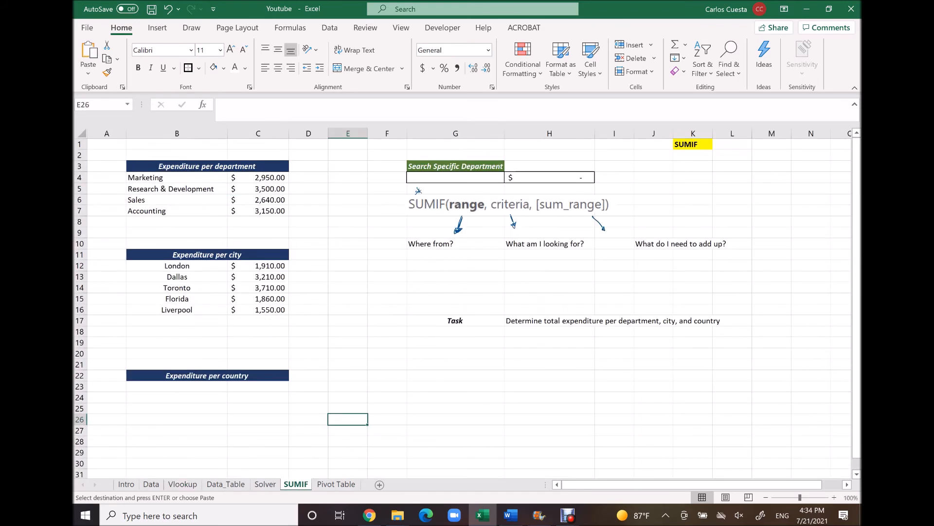
{"action": "left_click", "coordinate": [348, 354]}
{"action": "key", "text": "ctrl+v"}
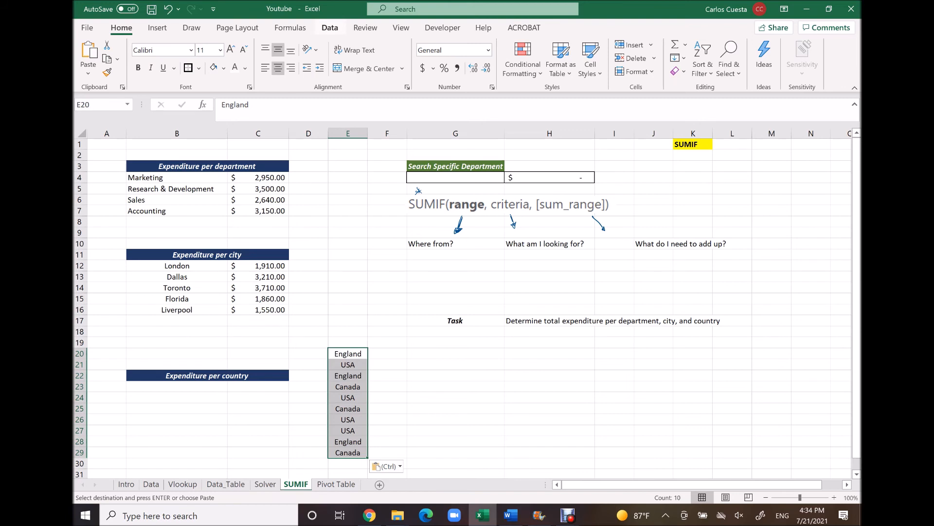
Remove the duplicate countries from the pasted list in E20:E29, treating column E as having no header.
{"action": "left_click", "coordinate": [330, 27]}
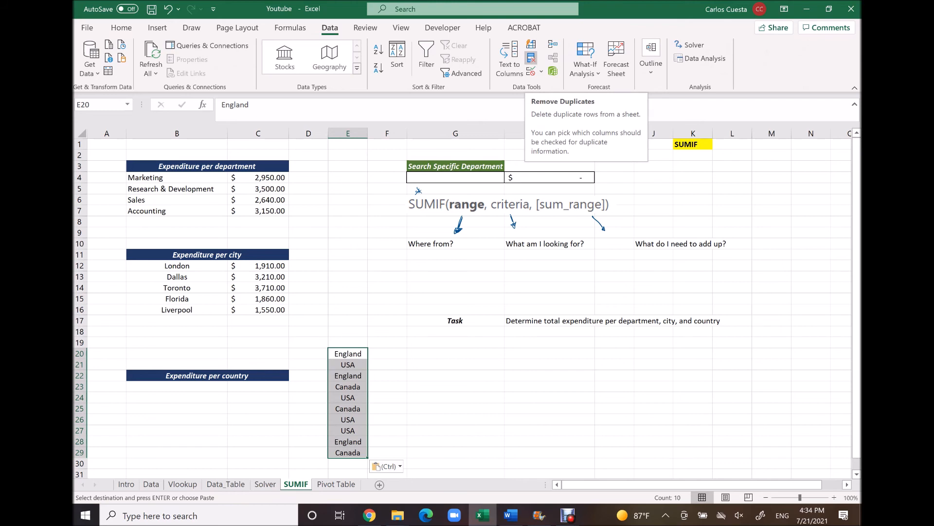
{"action": "left_click", "coordinate": [531, 57]}
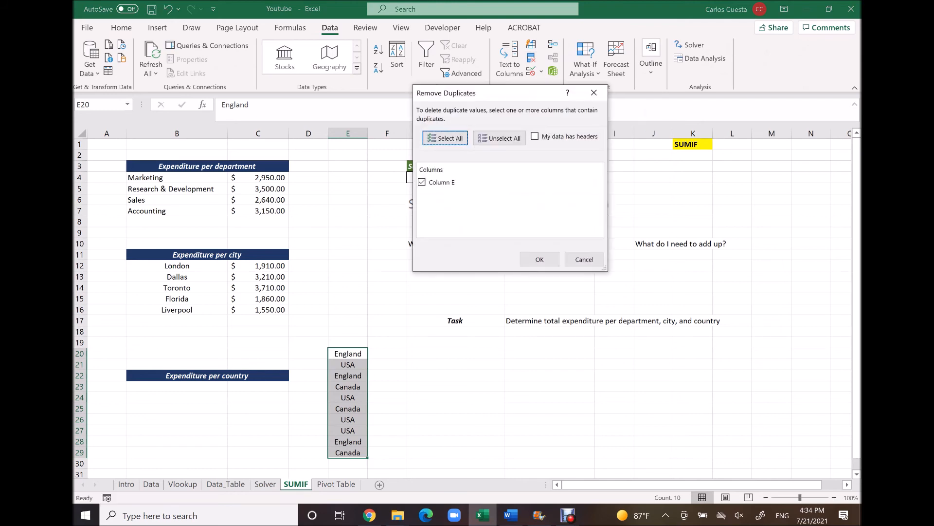
{"action": "left_click", "coordinate": [540, 259]}
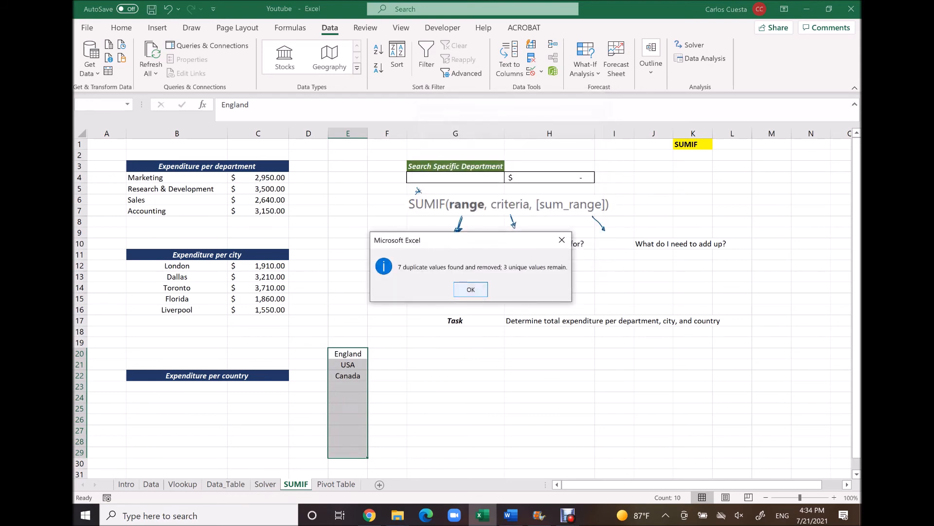
{"action": "left_click", "coordinate": [471, 289]}
Move the unique countries from E20:E22 to B23:B25 under Expenditure per country and select the England expenditure cell C23.
{"action": "key", "text": "Down"}
{"action": "key", "text": "Up"}
{"action": "key", "text": "shift+Down"}
{"action": "key", "text": "shift+Down"}
{"action": "key", "text": "ctrl+c"}
{"action": "key", "text": "Down"}
{"action": "key", "text": "Down"}
{"action": "key", "text": "Down"}
{"action": "key", "text": "Left"}
{"action": "key", "text": "Left"}
{"action": "key", "text": "Left"}
{"action": "key", "text": "ctrl+v"}
{"action": "key", "text": "Down"}
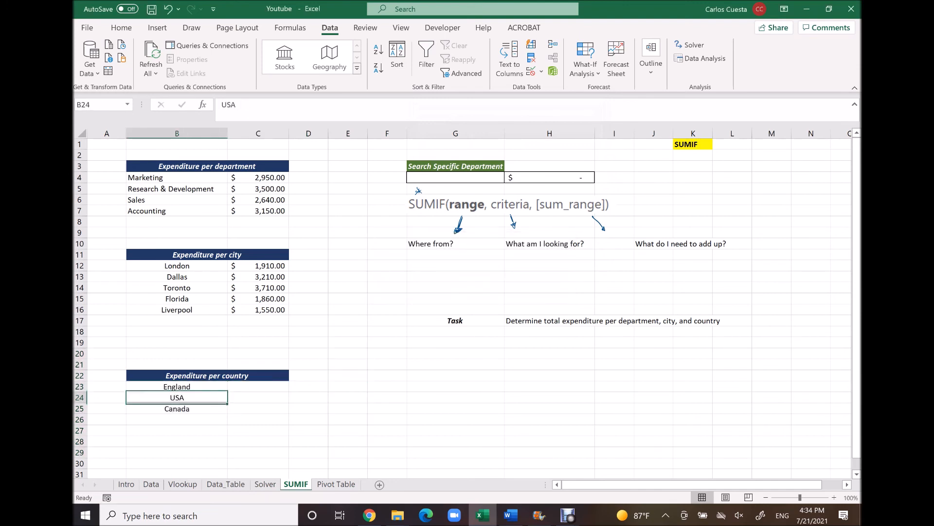
{"action": "key", "text": "Right"}
{"action": "key", "text": "Up"}
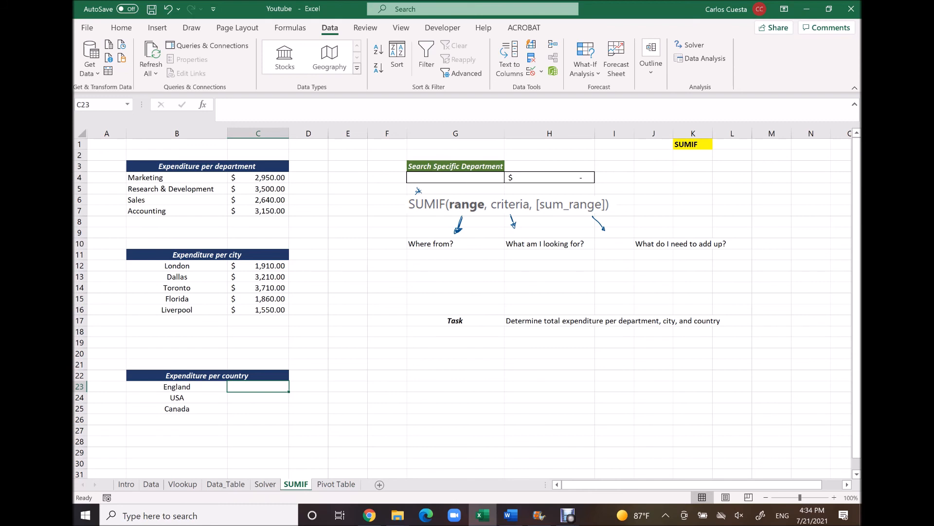
Undo the ink arrows and marks around the SUMIF syntax notes.
{"action": "double_click", "coordinate": [450, 189]}
{"action": "mouse_move", "coordinate": [458, 233]}
{"action": "left_mouse_down"}
{"action": "mouse_move", "coordinate": [515, 223]}
{"action": "mouse_move", "coordinate": [457, 243]}
{"action": "left_mouse_up"}
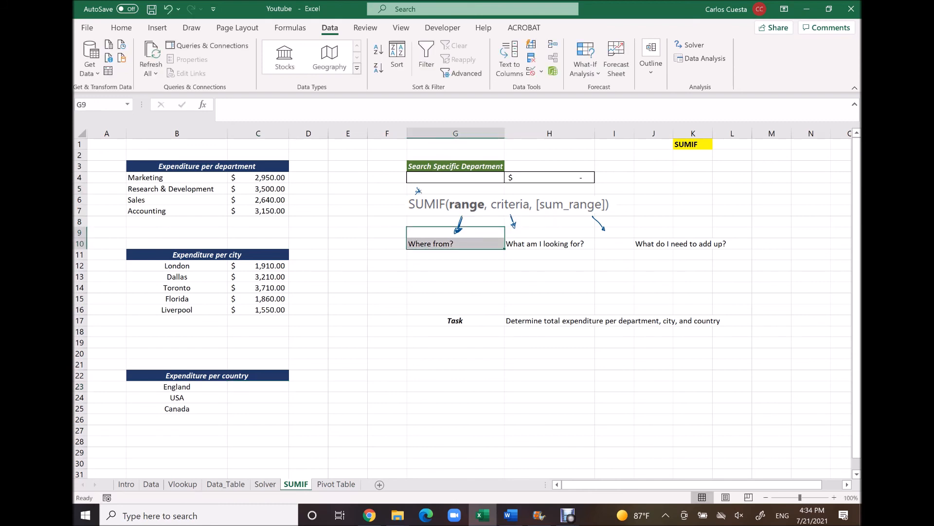
{"action": "left_click", "coordinate": [455, 288]}
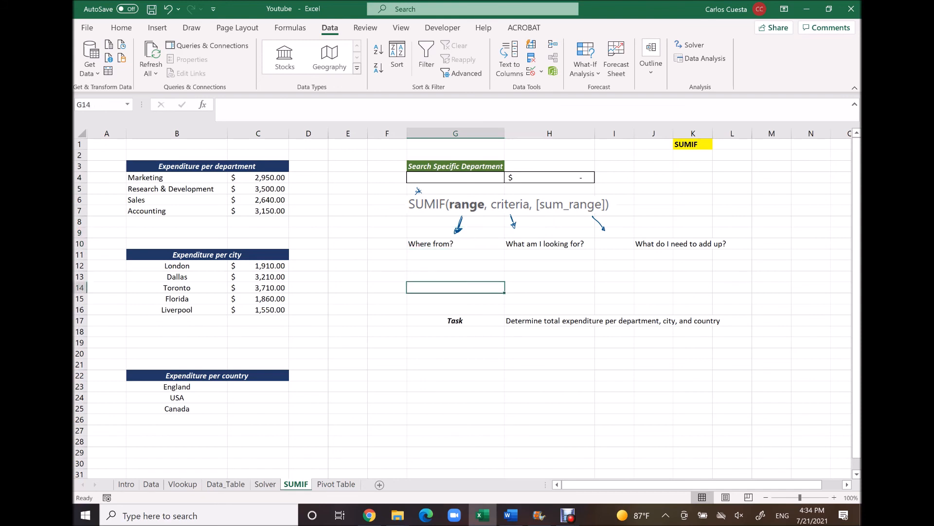
{"action": "key", "text": "ctrl+z"}
{"action": "key", "text": "ctrl+z"}
{"action": "key", "text": "ctrl+z"}
{"action": "key", "text": "ctrl+z"}
{"action": "key", "text": "ctrl+z"}
Circle the Search Specific Department area in ink and choose Research & Development as the department in G4.
{"action": "mouse_move", "coordinate": [514, 149]}
{"action": "left_mouse_down"}
{"action": "mouse_move", "coordinate": [482, 147]}
{"action": "mouse_move", "coordinate": [412, 196]}
{"action": "mouse_move", "coordinate": [591, 150]}
{"action": "mouse_move", "coordinate": [398, 160]}
{"action": "left_mouse_up"}
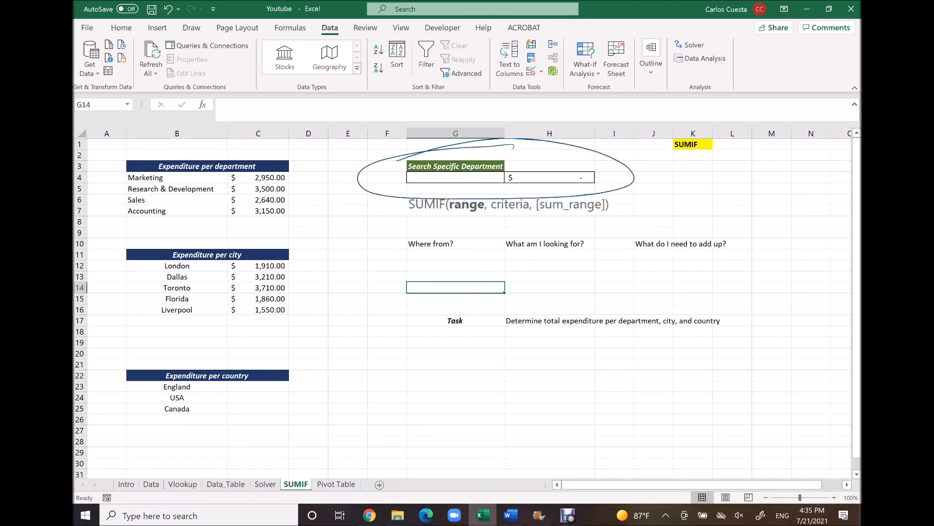
{"action": "left_click", "coordinate": [456, 178]}
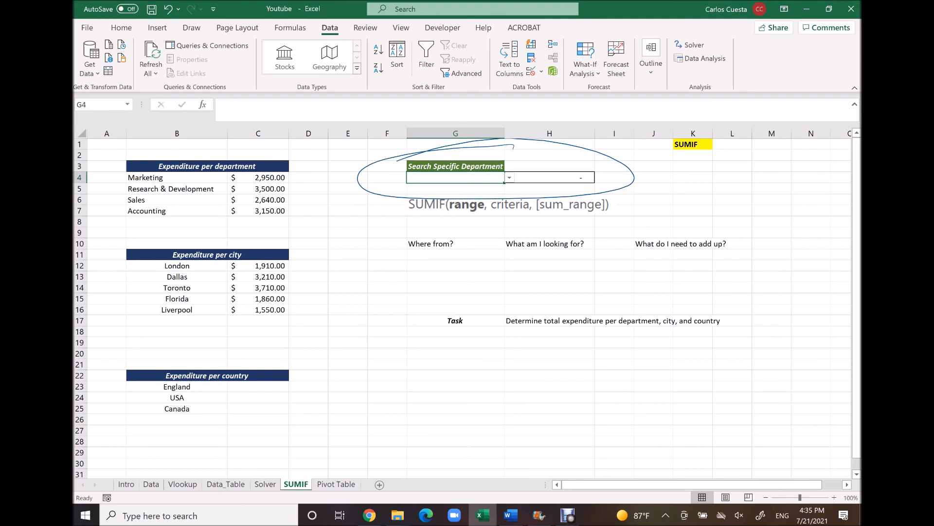
{"action": "left_click", "coordinate": [510, 178]}
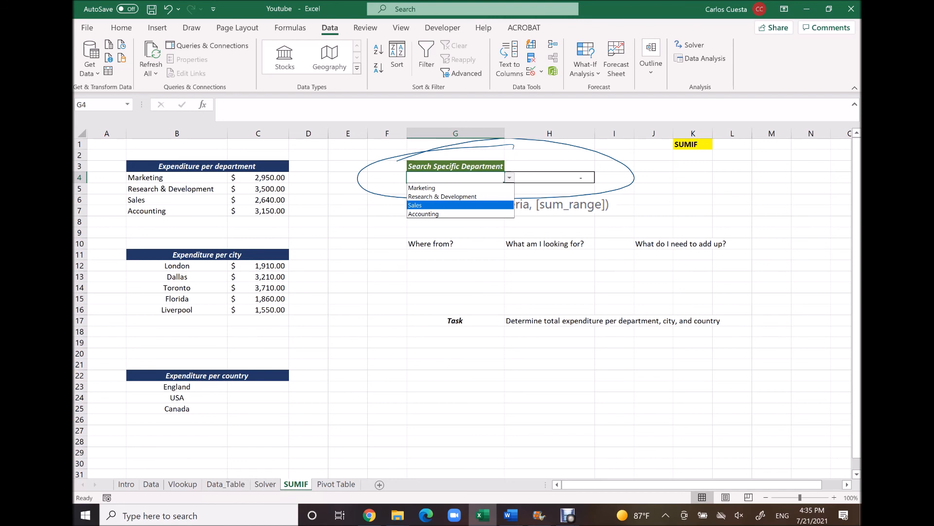
{"action": "key", "text": "Up"}
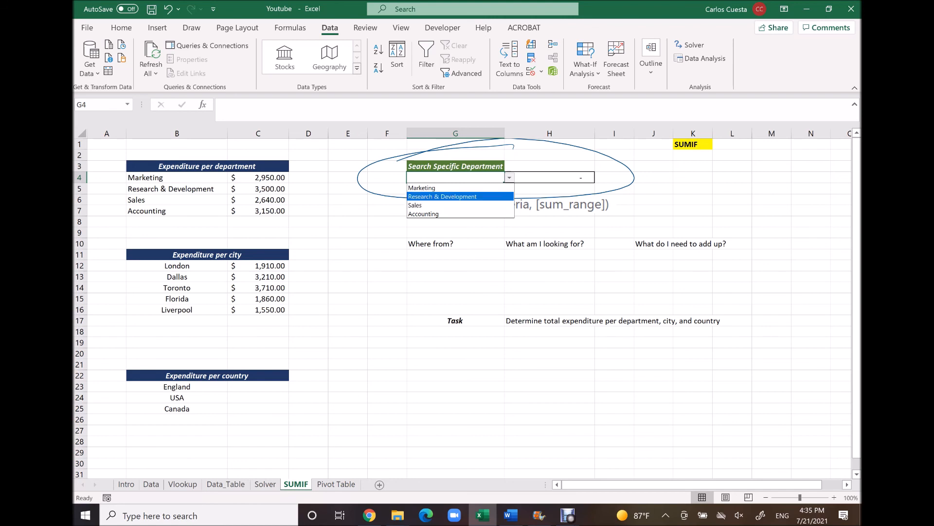
{"action": "key", "text": "Return"}
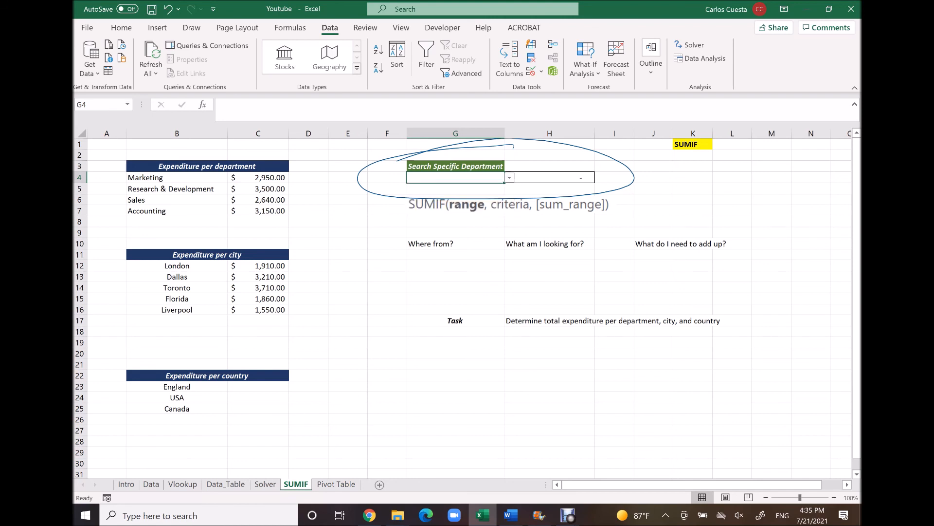
Inspect the lookup formula in H4 and review the department choices available in G4, keeping the current selection.
{"action": "left_click", "coordinate": [550, 177]}
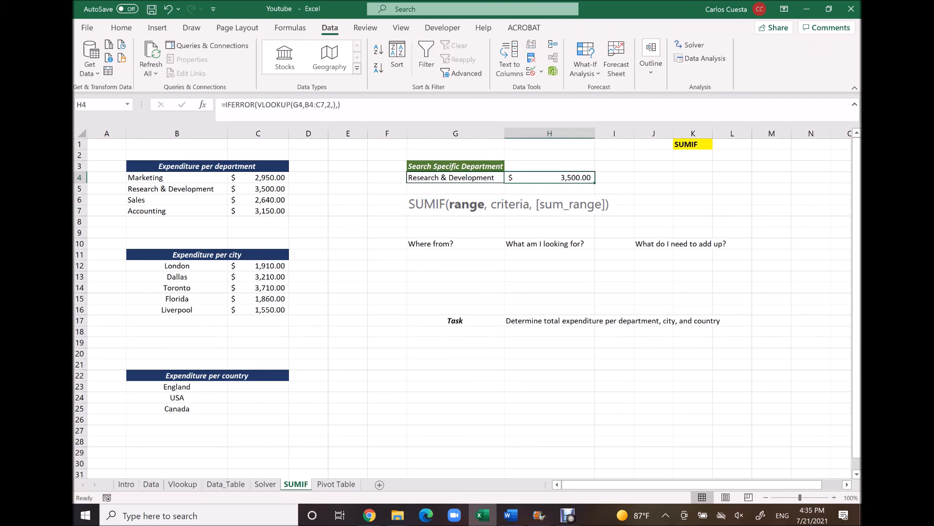
{"action": "left_click", "coordinate": [455, 178]}
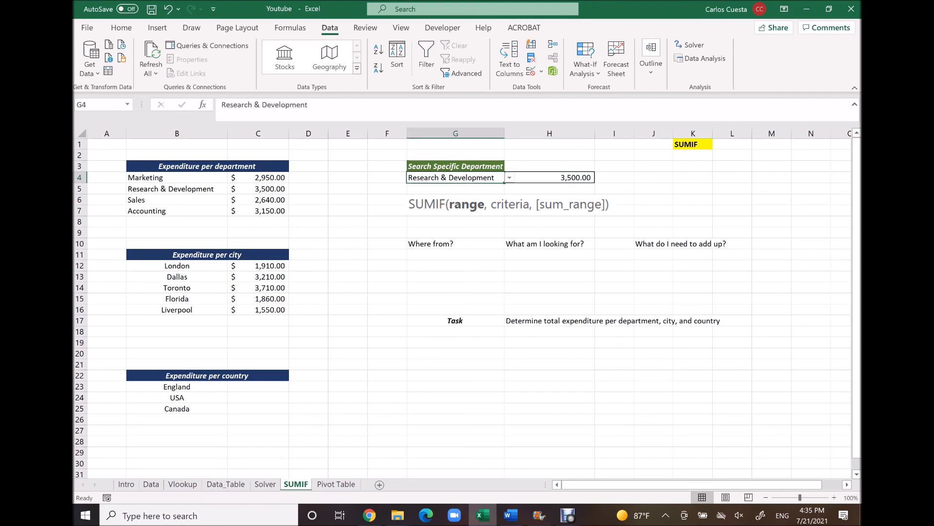
{"action": "left_click", "coordinate": [510, 178]}
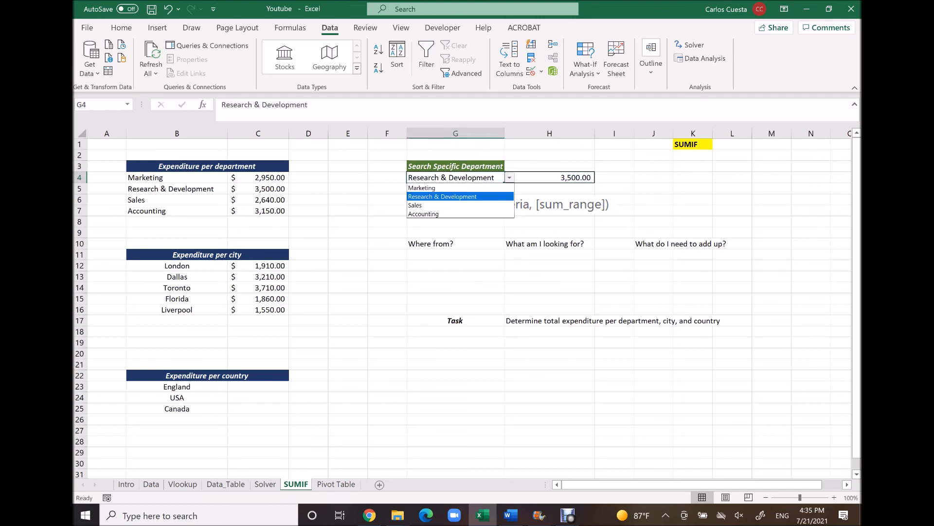
{"action": "key", "text": "Escape"}
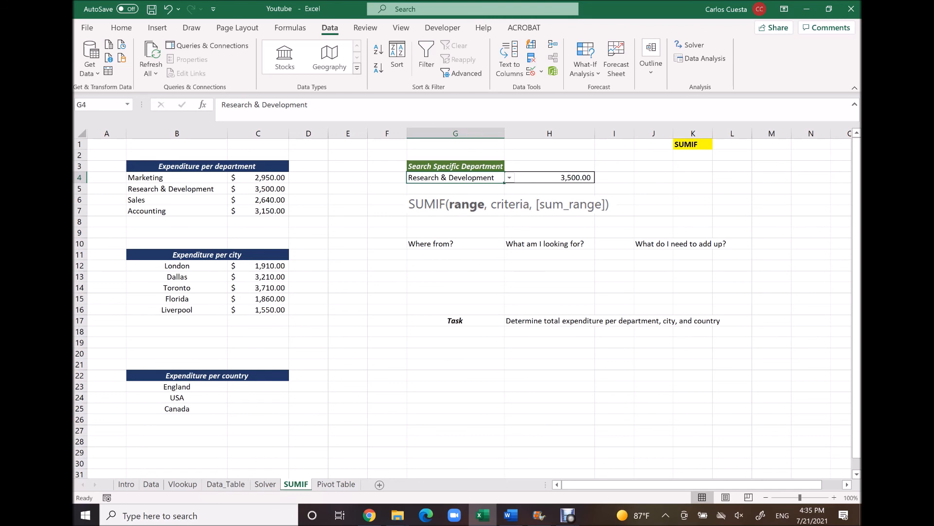